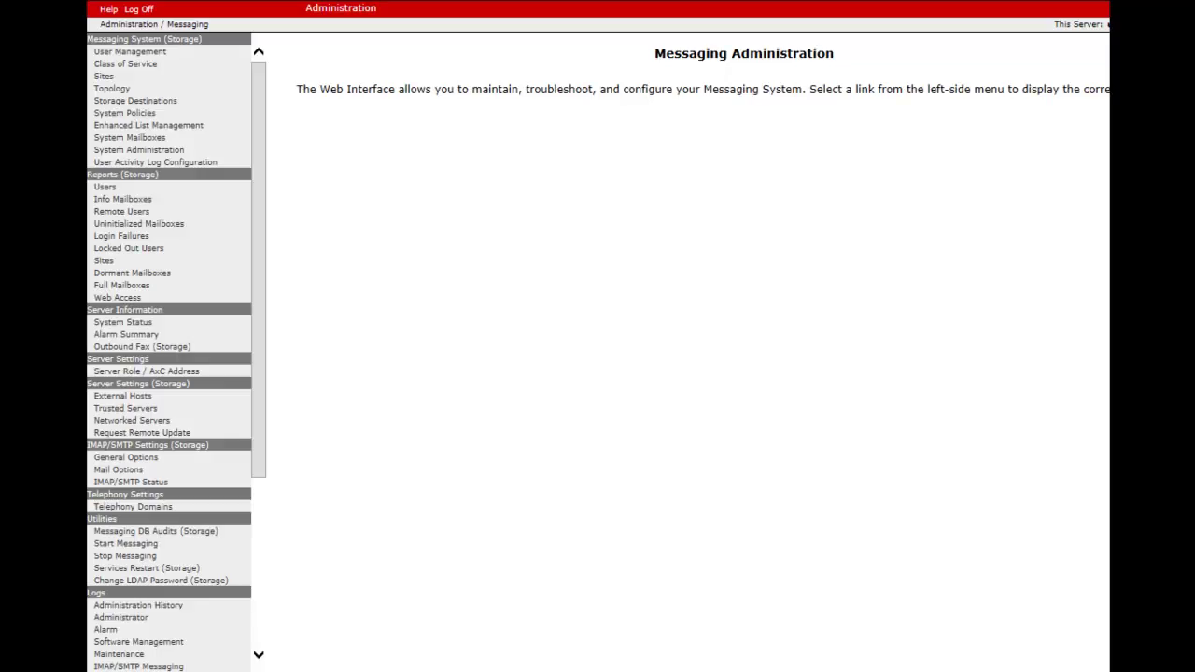
- Display the User Activity log for the user's mailbox number with the default May 26–27, 2016 dates
{"action": "left_click_drag", "start_coordinate": [263, 308], "coordinate": [259, 498]}
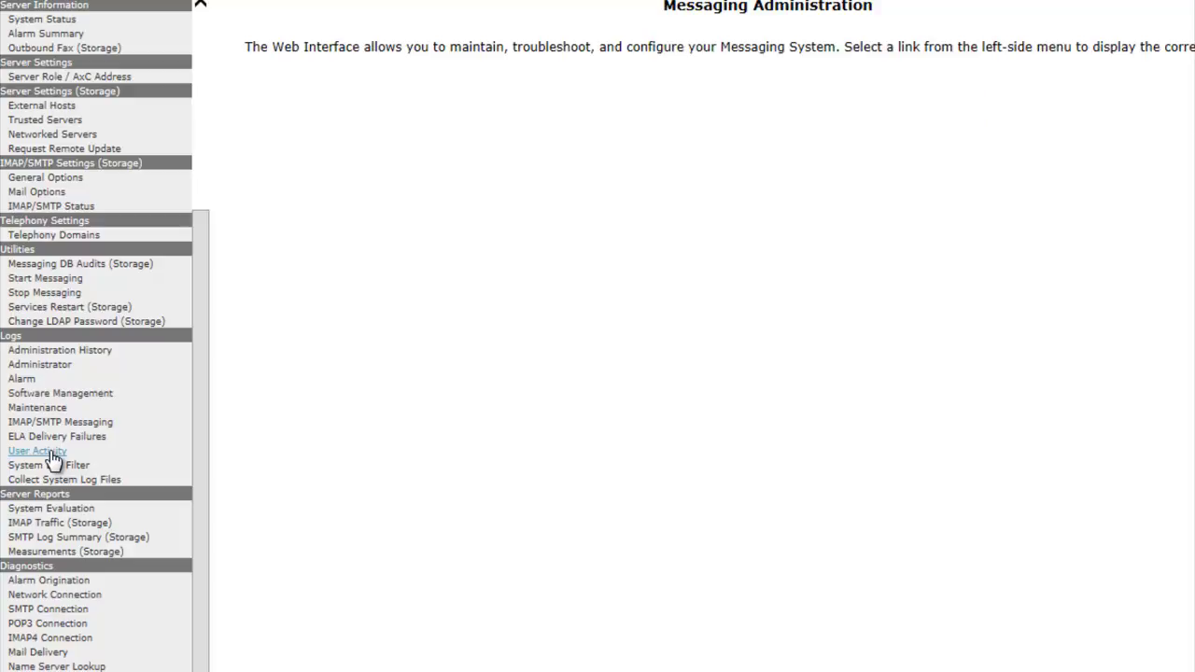
{"action": "left_click", "coordinate": [52, 453]}
{"action": "left_click", "coordinate": [481, 61]}
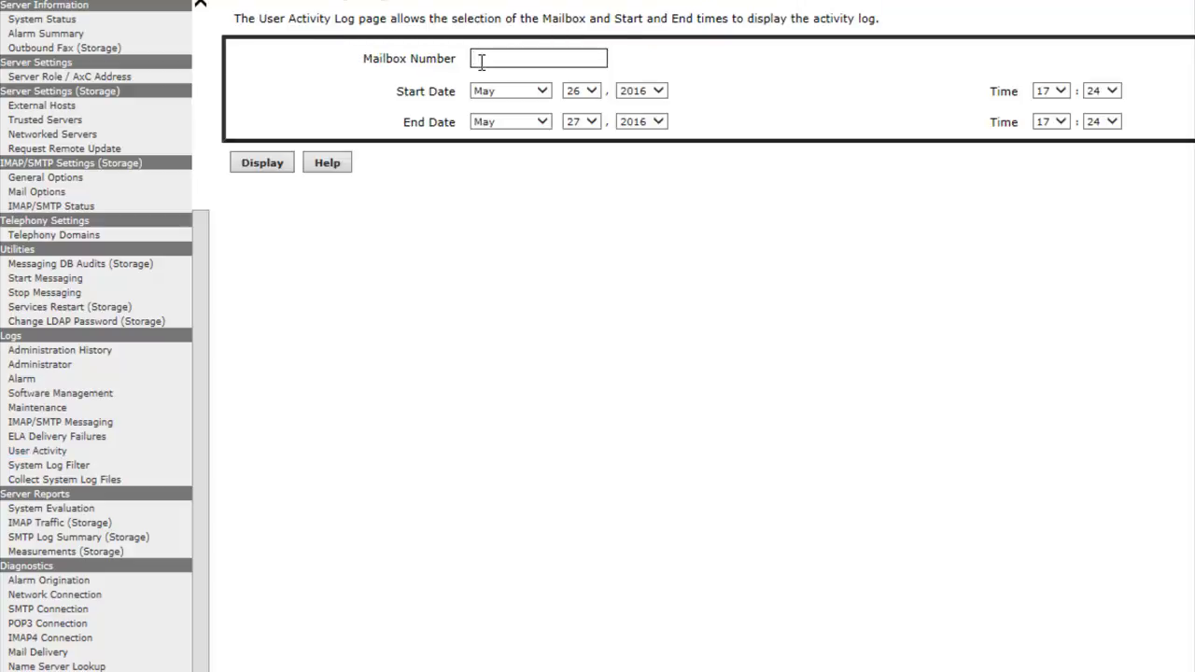
{"action": "left_click", "coordinate": [266, 168]}
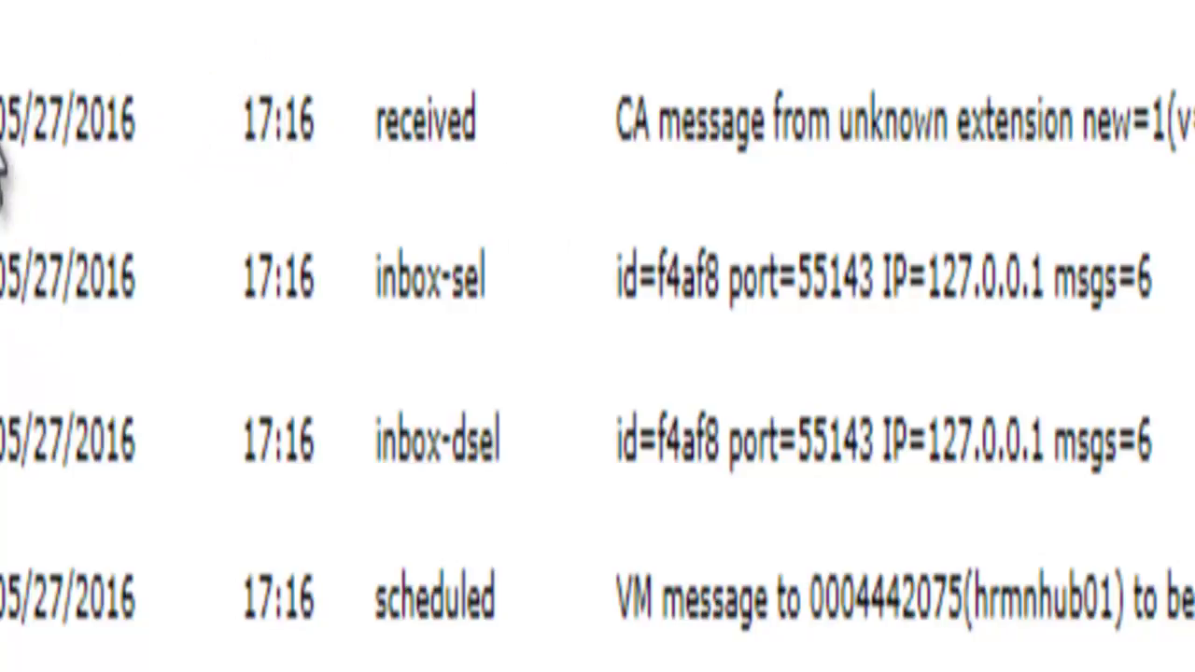
- Select the 'received' message row in the mailbox's activity log
{"action": "left_click_drag", "start_coordinate": [10, 48], "coordinate": [1191, 122]}
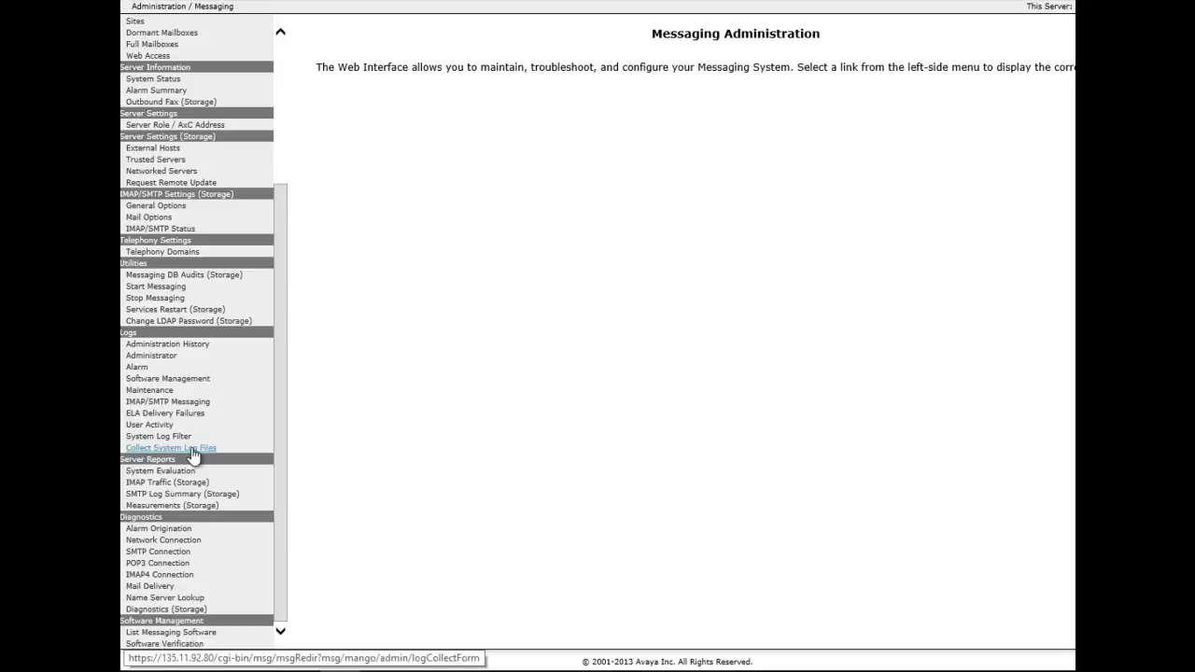
- Request a system log download for 05/27 with a Specific interval starting at 17:10
{"action": "left_click", "coordinate": [192, 449]}
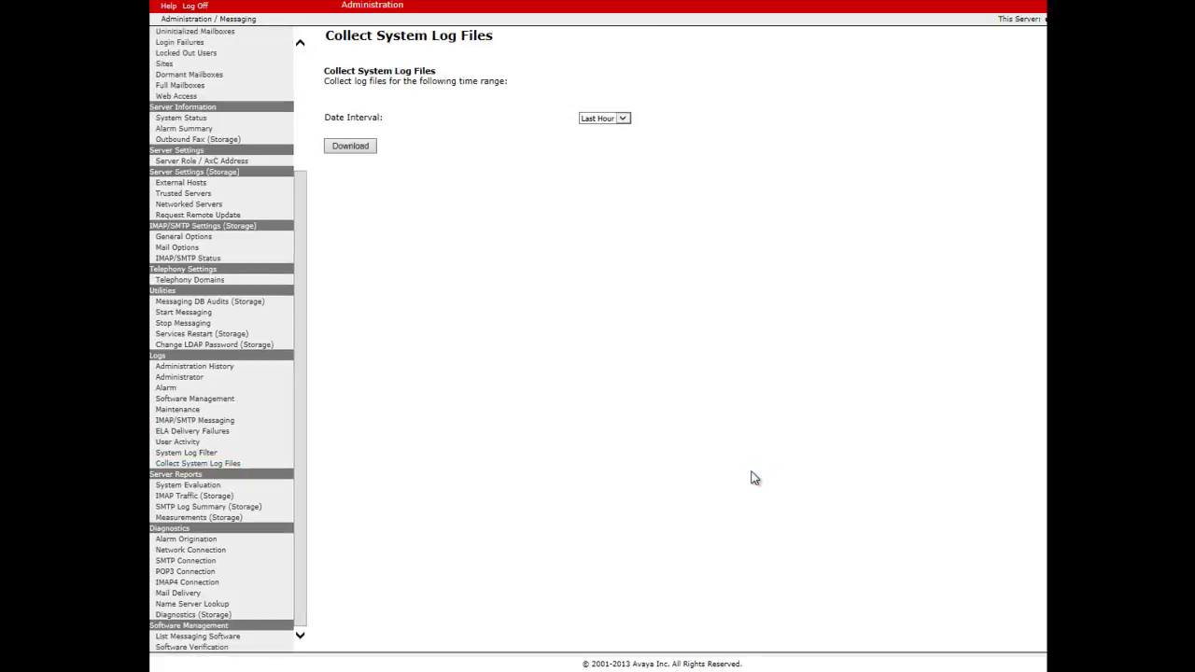
{"action": "left_click", "coordinate": [621, 117]}
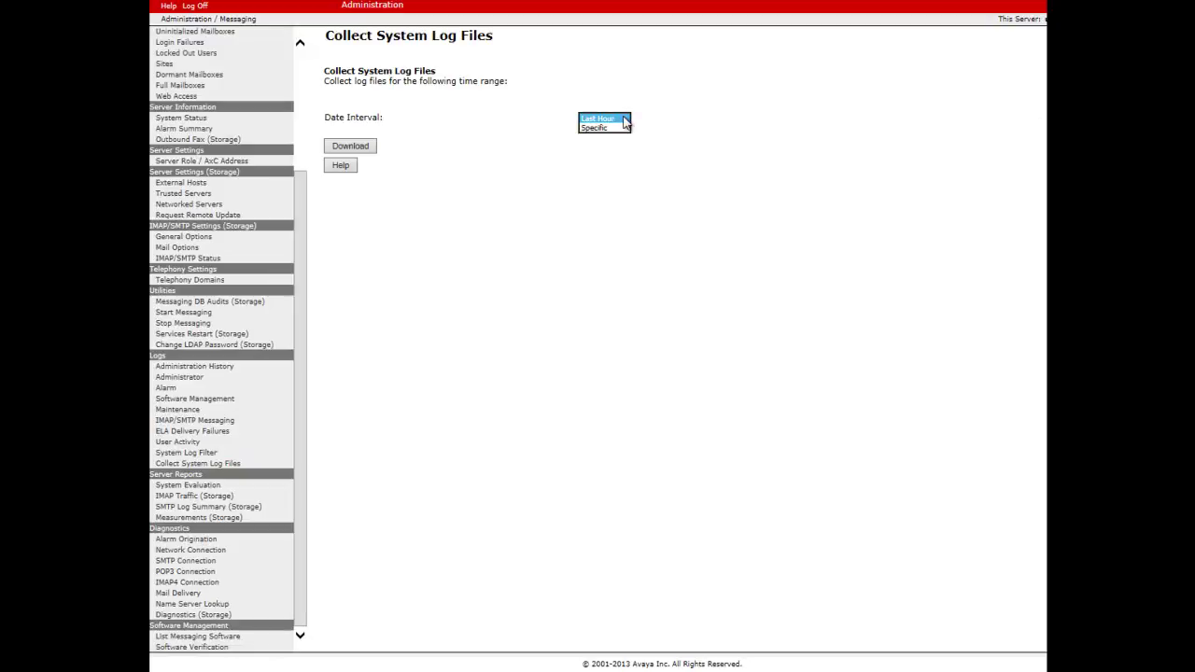
{"action": "left_click", "coordinate": [612, 136]}
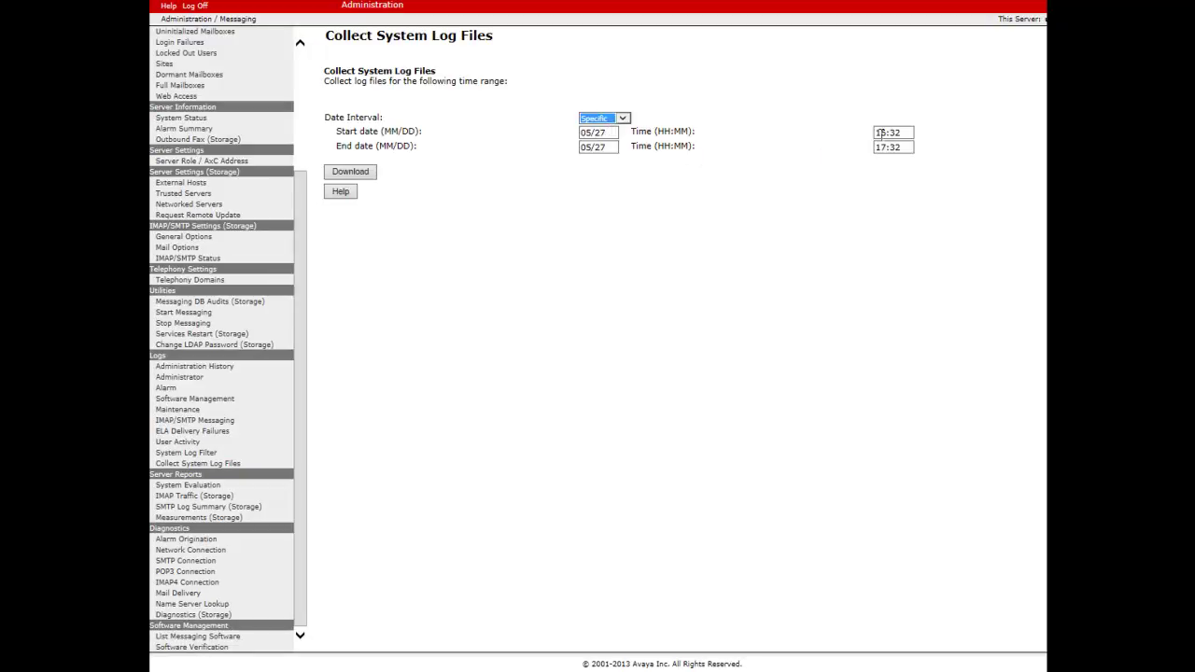
{"action": "left_click_drag", "start_coordinate": [906, 133], "coordinate": [874, 138]}
{"action": "type", "text": "17:10"}
{"action": "left_click", "coordinate": [357, 176]}
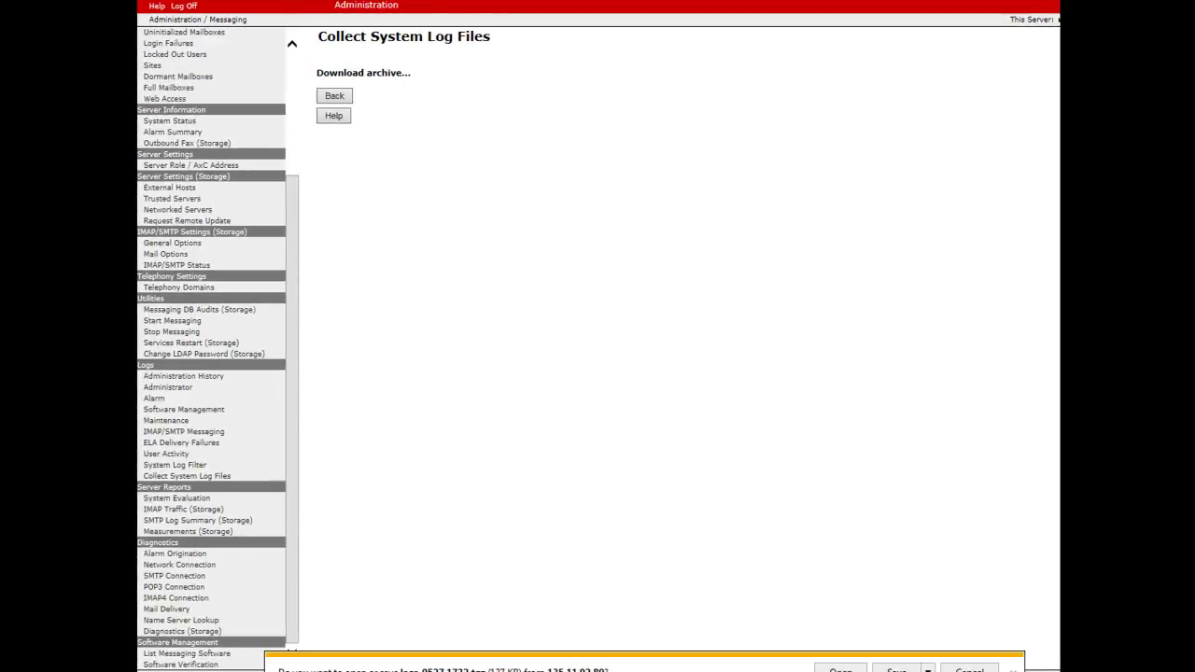
- Save the archive as logs-0527.1732.tgz in the MWI log collect folder
{"action": "left_click", "coordinate": [928, 670]}
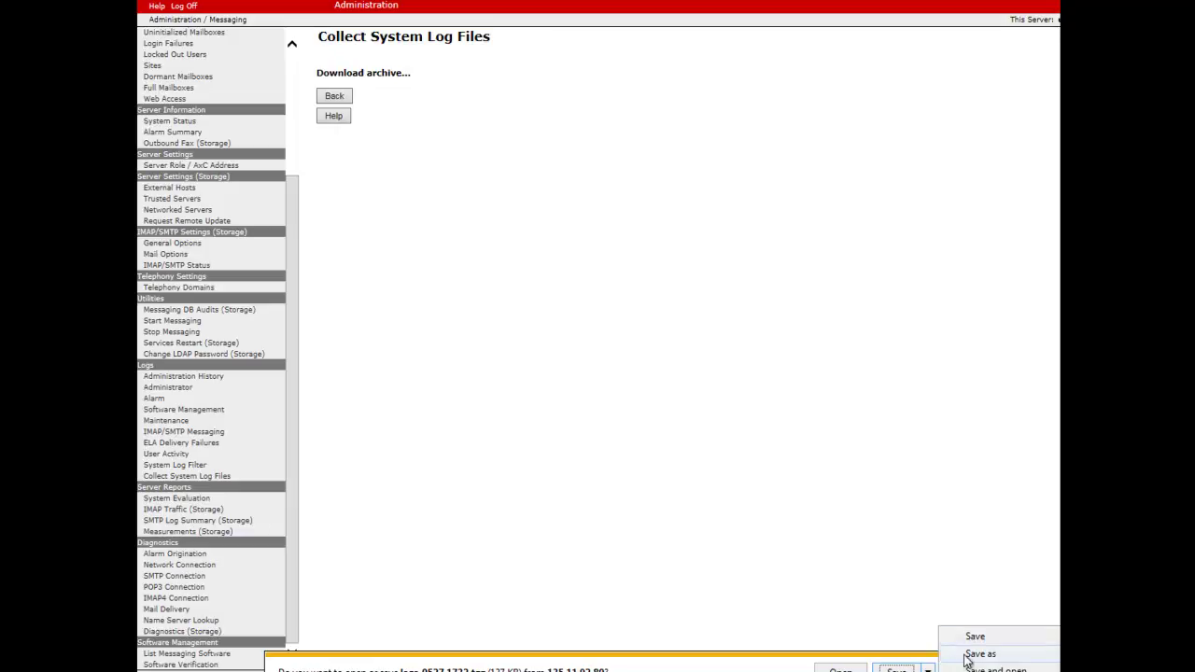
{"action": "left_click", "coordinate": [971, 655]}
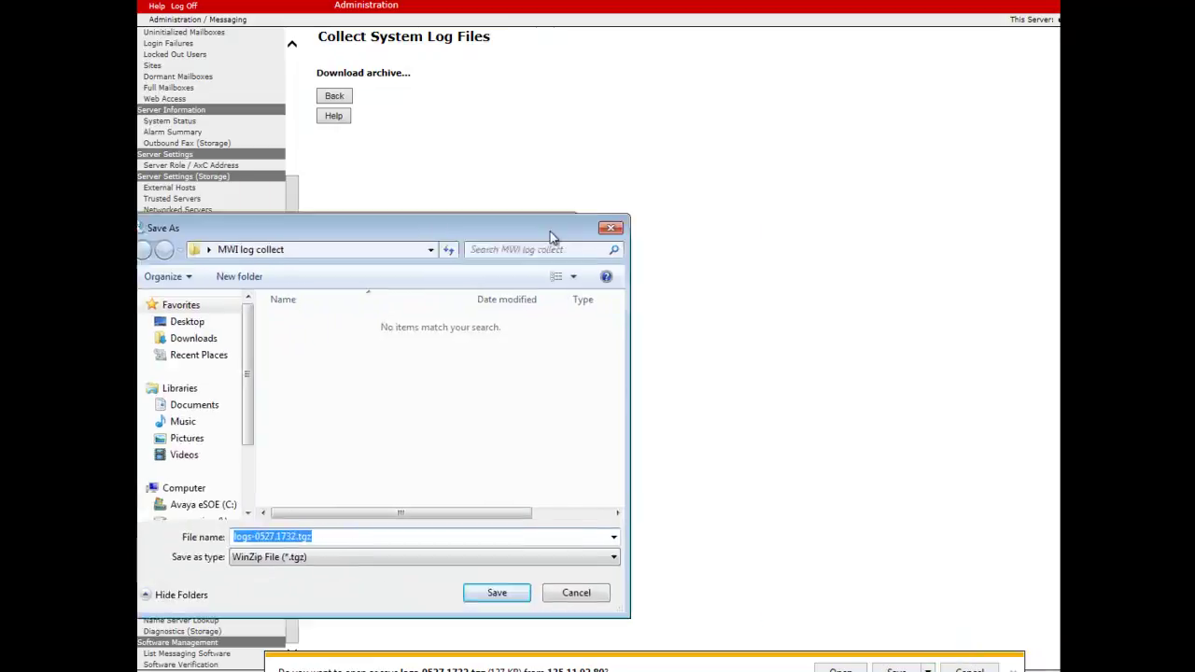
{"action": "left_click_drag", "start_coordinate": [555, 233], "coordinate": [752, 171]}
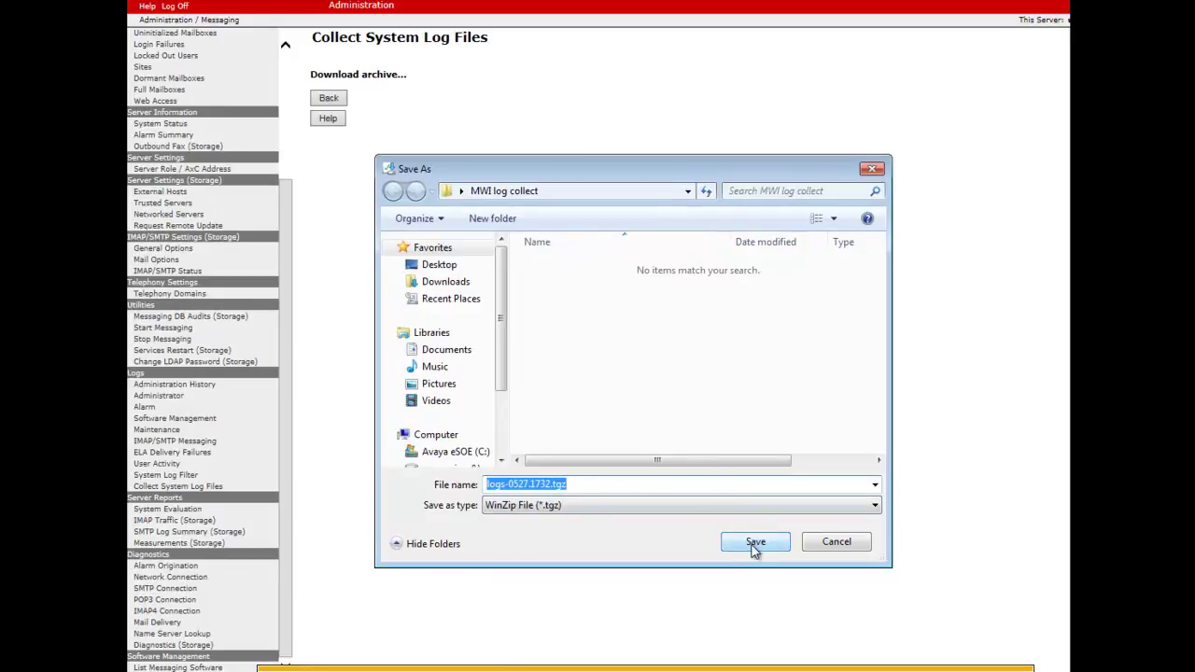
{"action": "left_click", "coordinate": [753, 543]}
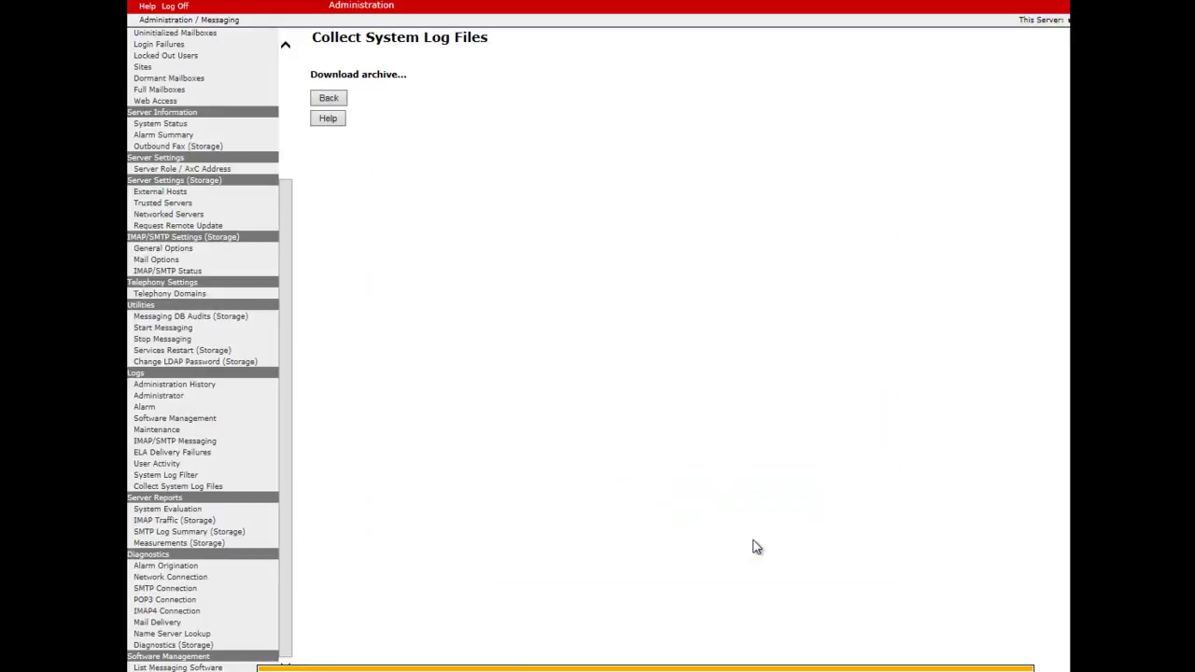
- Rename logs-0527.1732.tgz to 'STORE logs-0527.1732.tgz' in the MWI log collect folder
{"action": "left_click", "coordinate": [813, 668]}
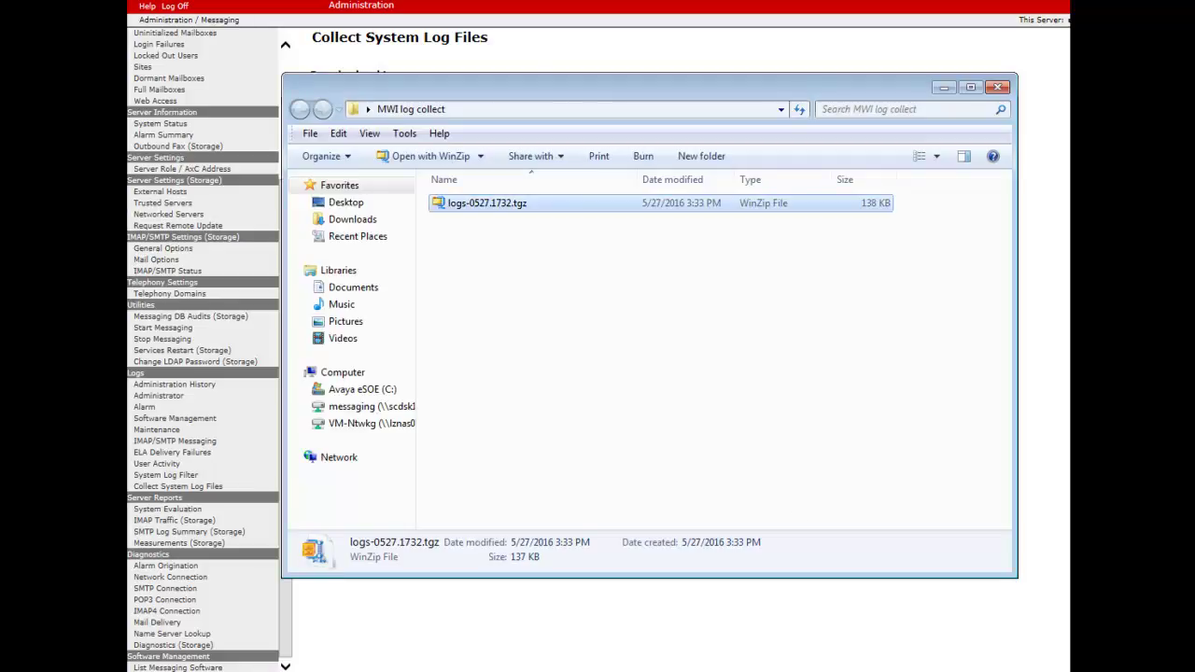
{"action": "left_click", "coordinate": [473, 207]}
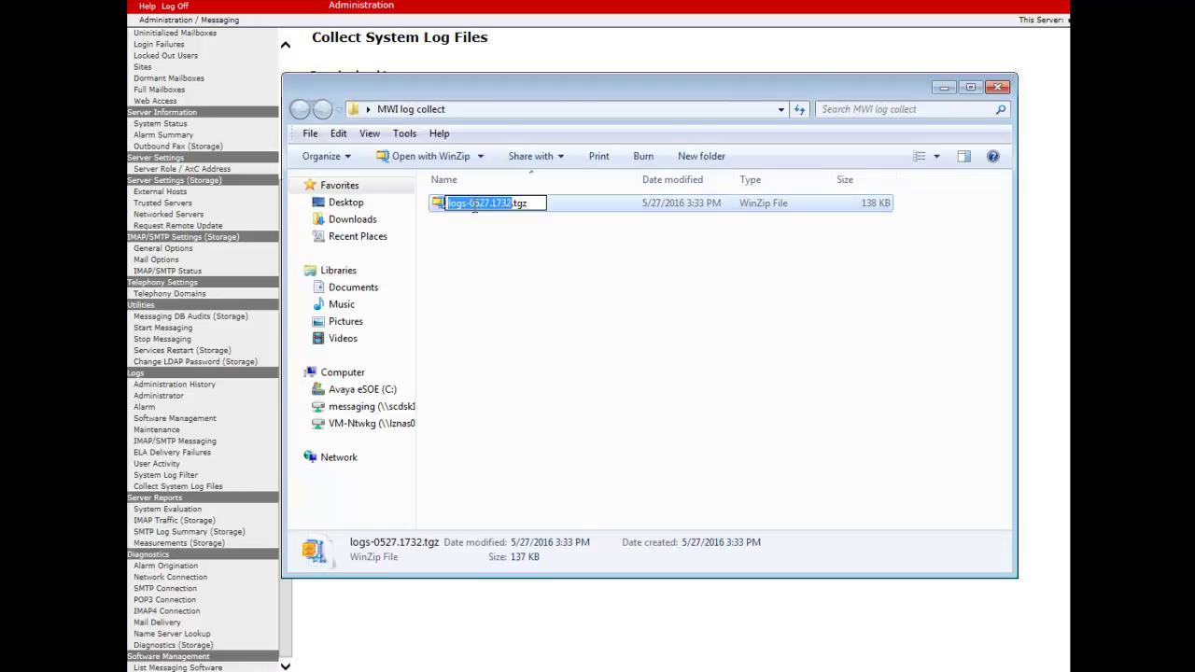
{"action": "left_click", "coordinate": [475, 254]}
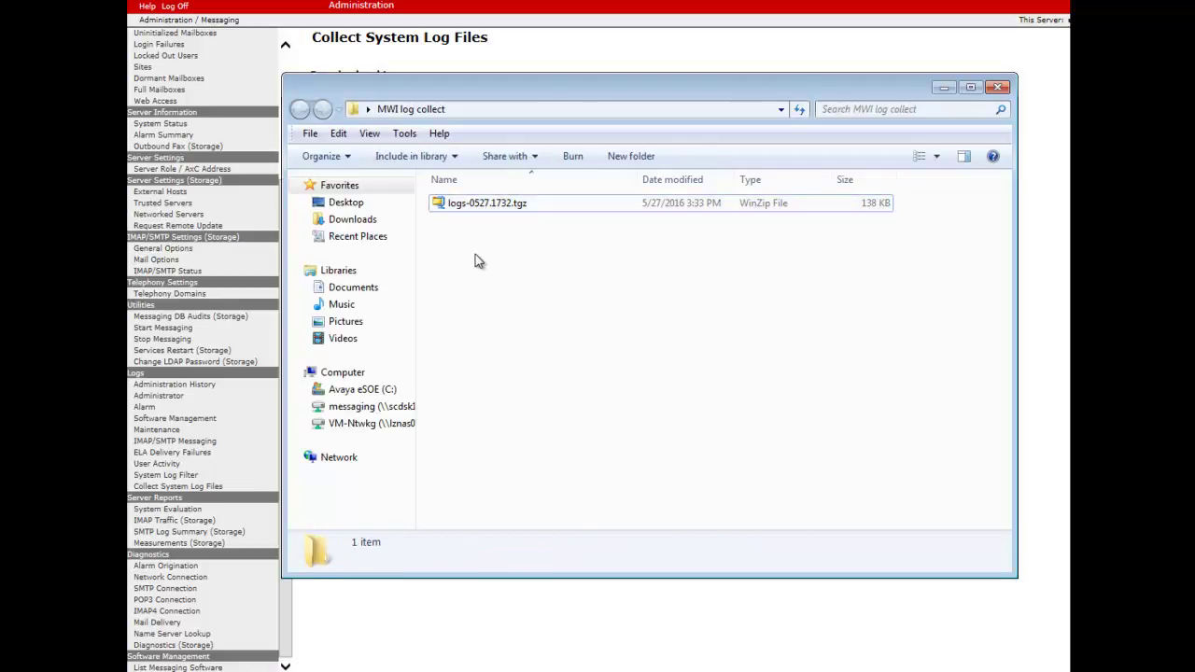
{"action": "left_click", "coordinate": [453, 203]}
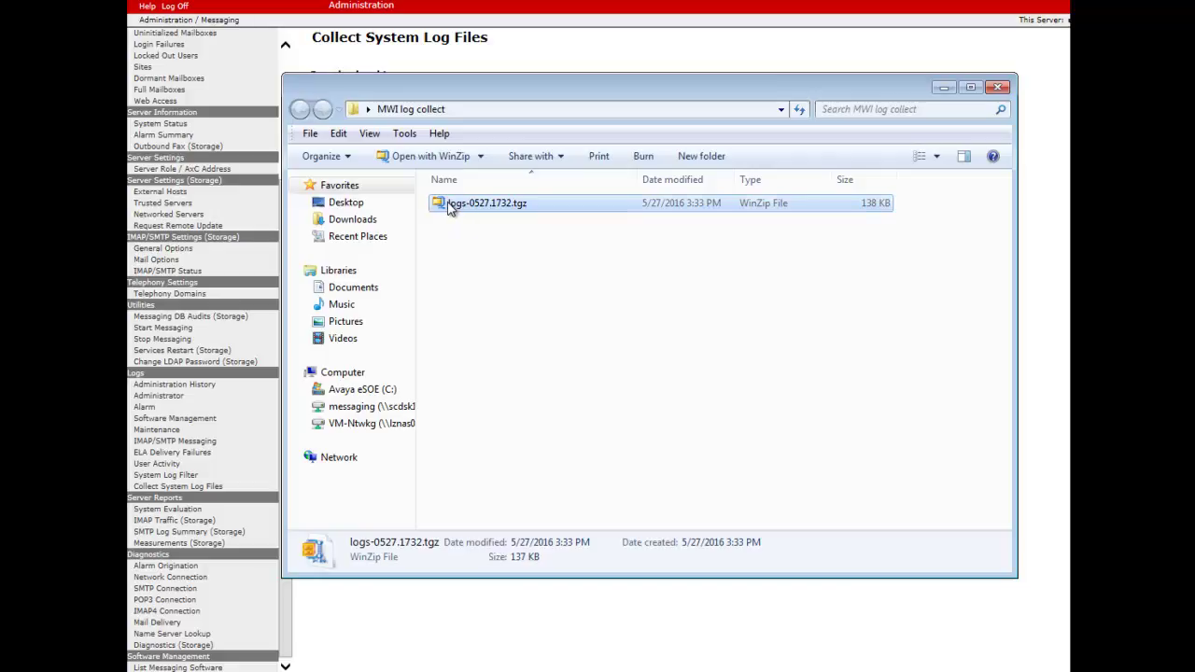
{"action": "left_click", "coordinate": [449, 205]}
{"action": "left_click", "coordinate": [449, 203]}
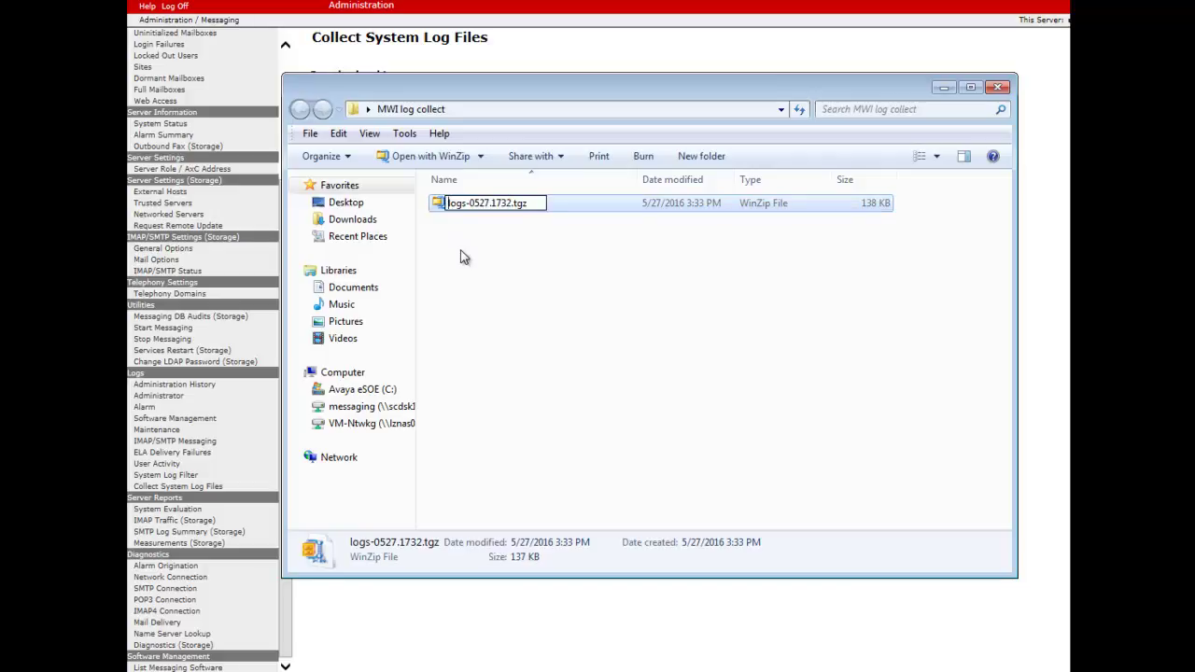
{"action": "type", "text": "STORE"}
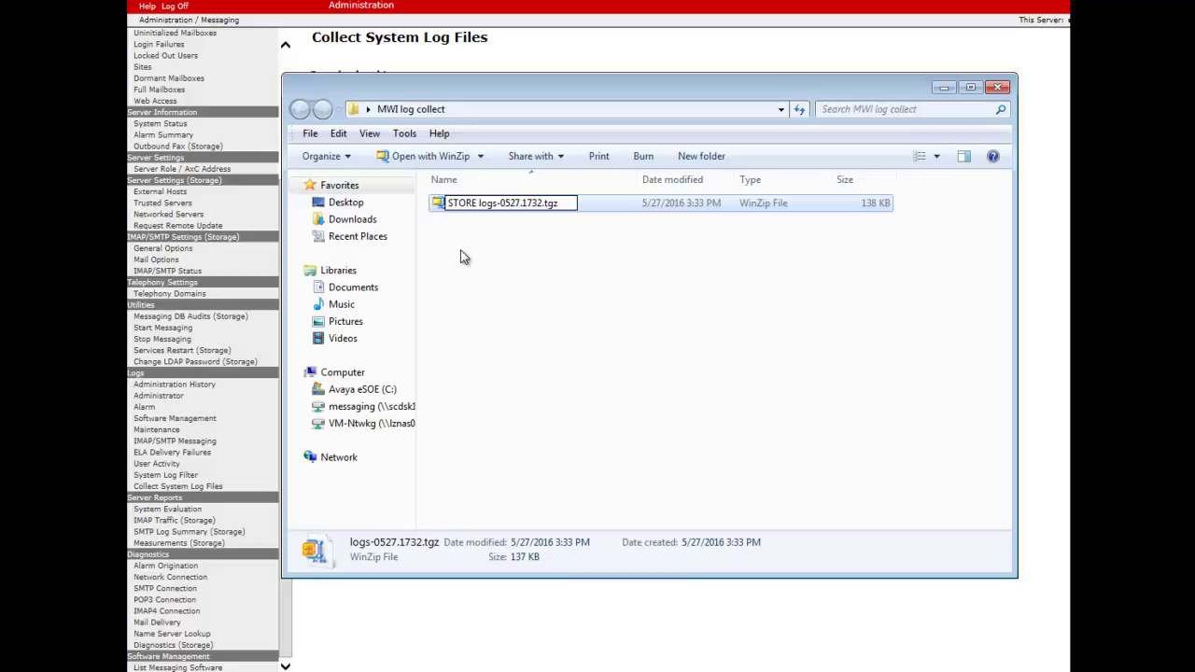
{"action": "key", "text": "Return"}
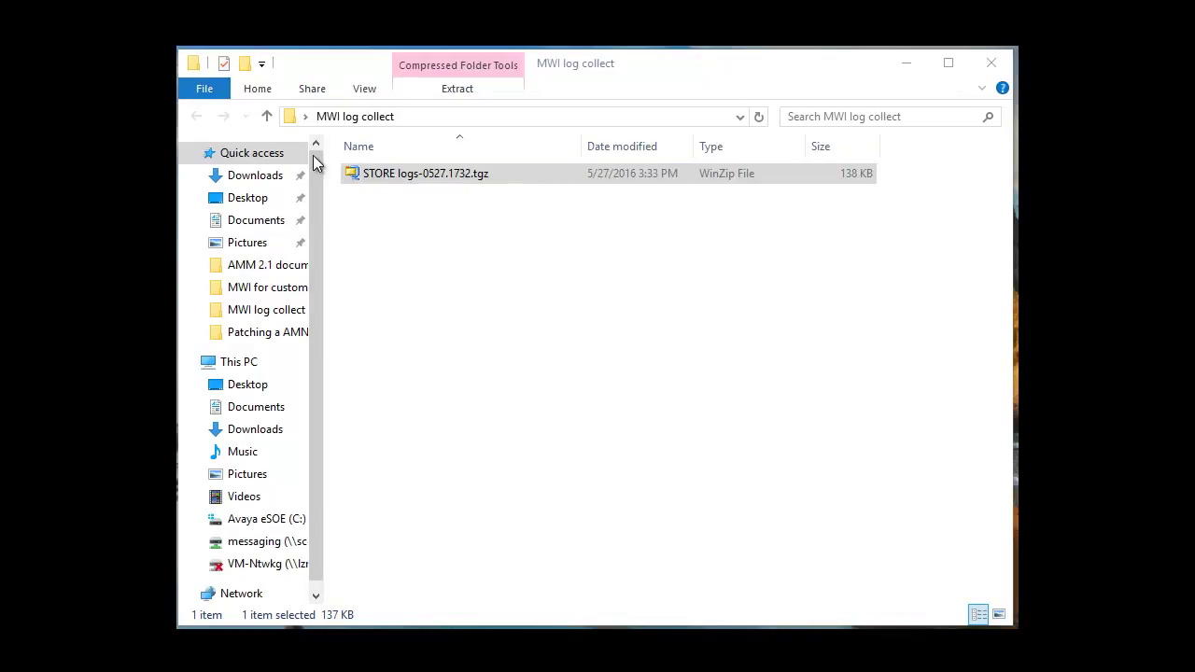
- Decompress the STORE logs archive in WinZip and open aicmwilistener.log in Word
{"action": "double_click", "coordinate": [393, 176]}
{"action": "left_click_drag", "start_coordinate": [514, 334], "coordinate": [604, 273]}
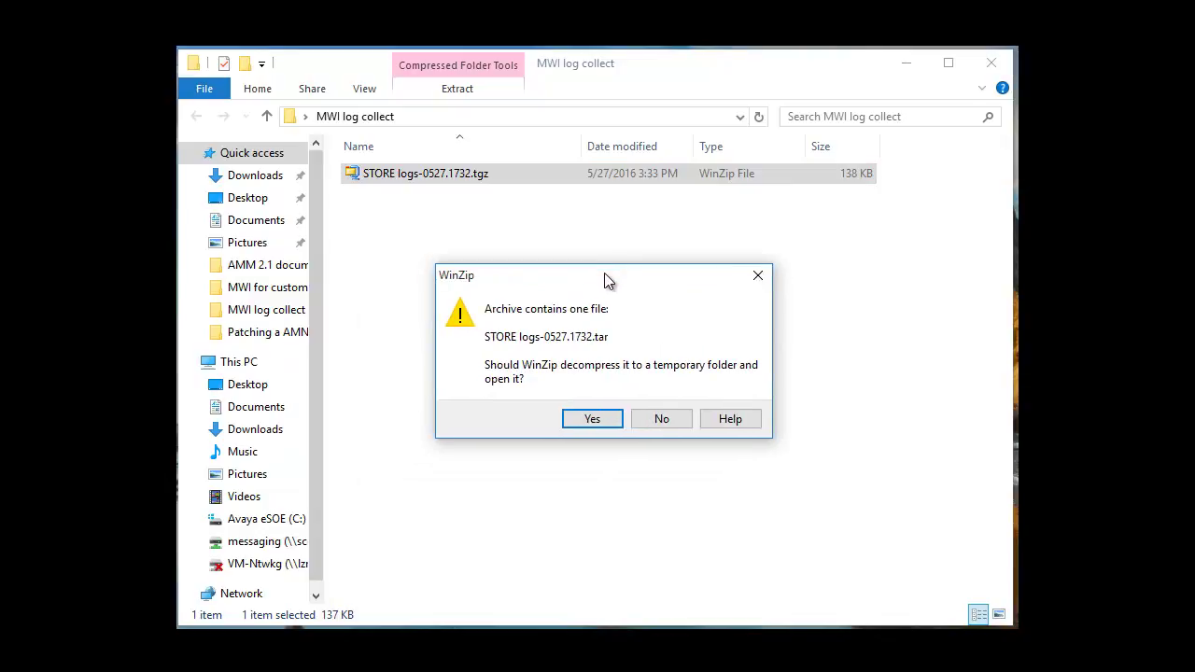
{"action": "left_click", "coordinate": [593, 420]}
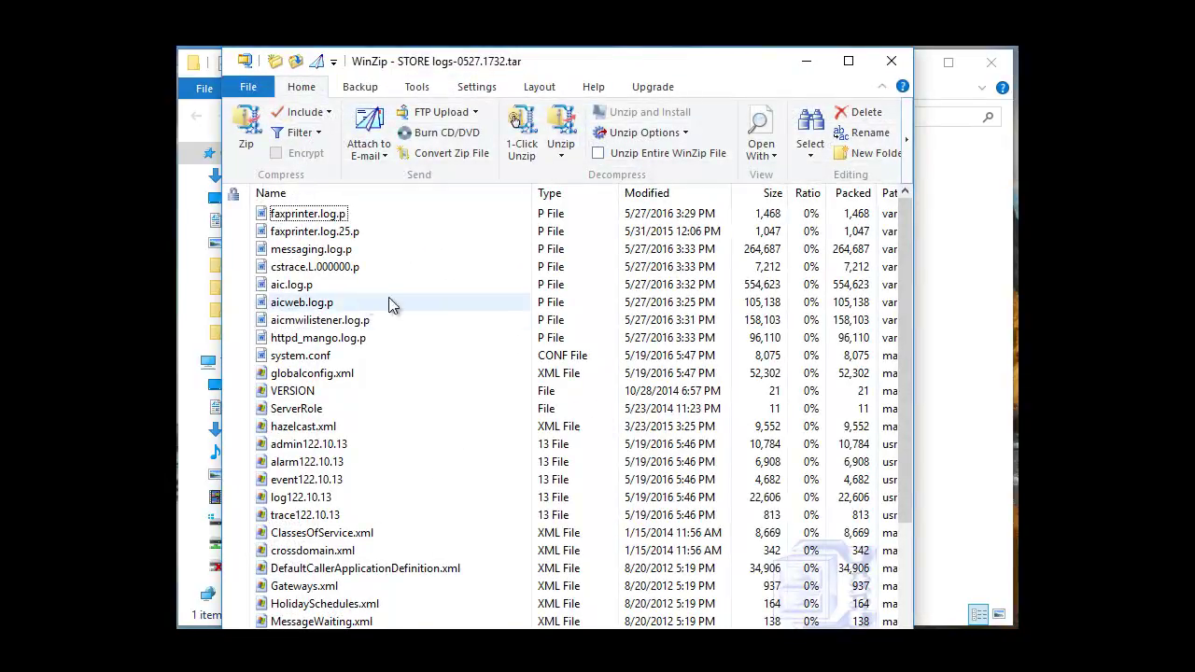
{"action": "left_click", "coordinate": [331, 323]}
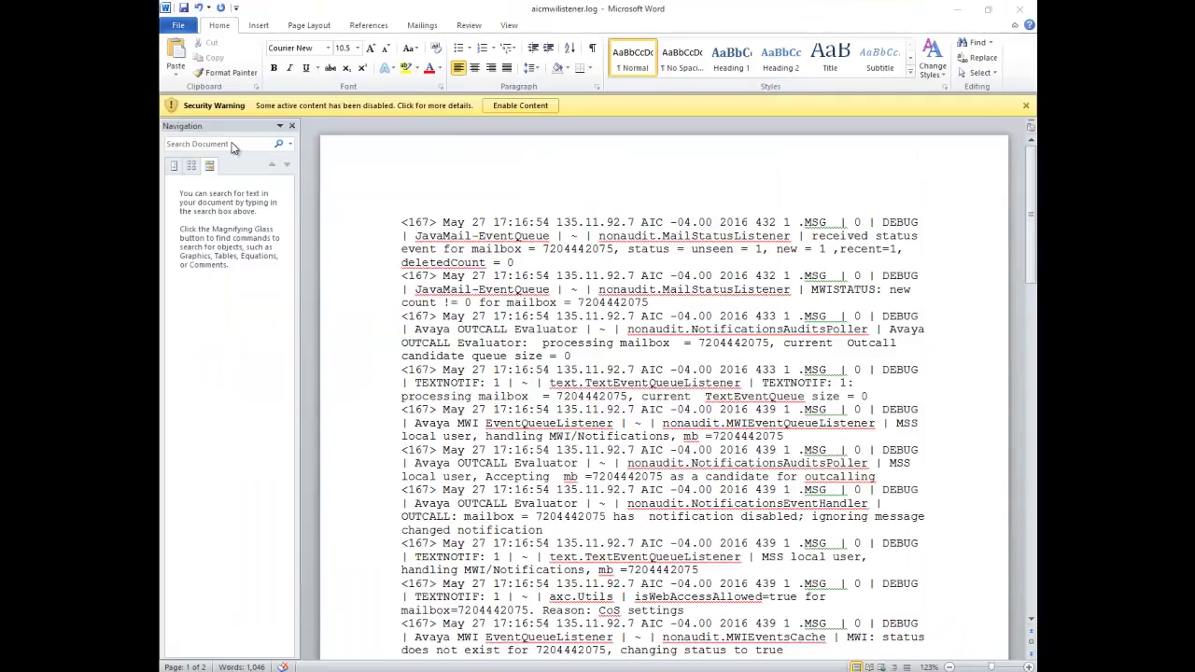
- Search the aicmwilistener log for LAMP and highlight the MWIEVENT:TURN ON PHONE LAMP line
{"action": "left_click", "coordinate": [232, 143]}
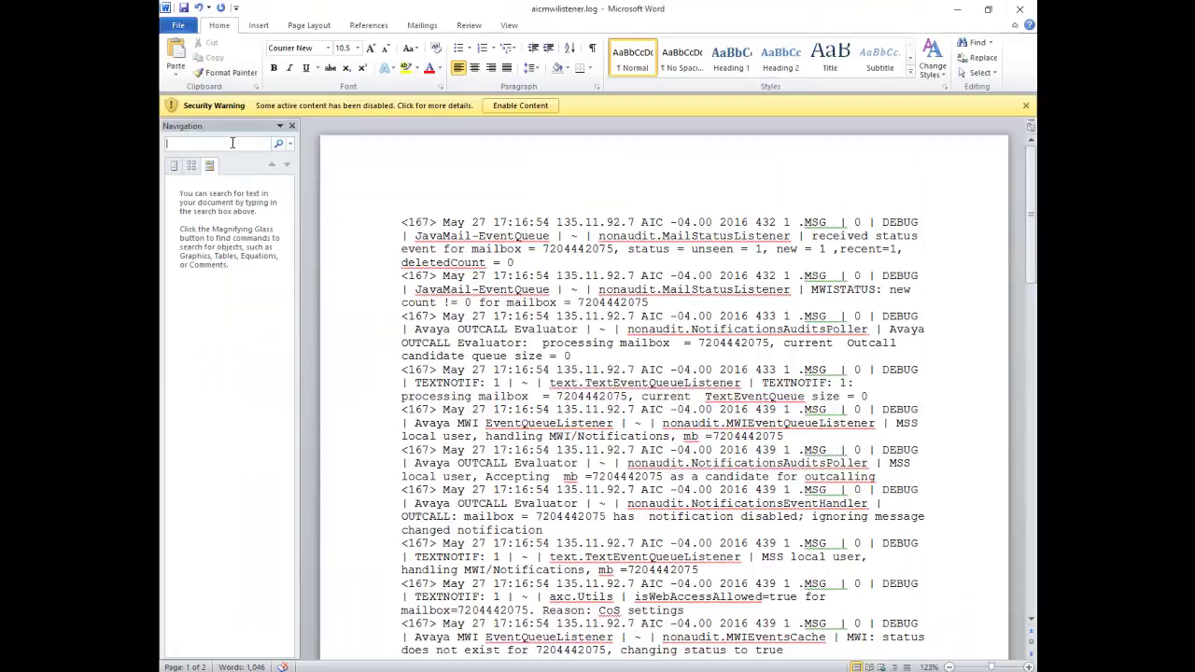
{"action": "type", "text": "LAMP"}
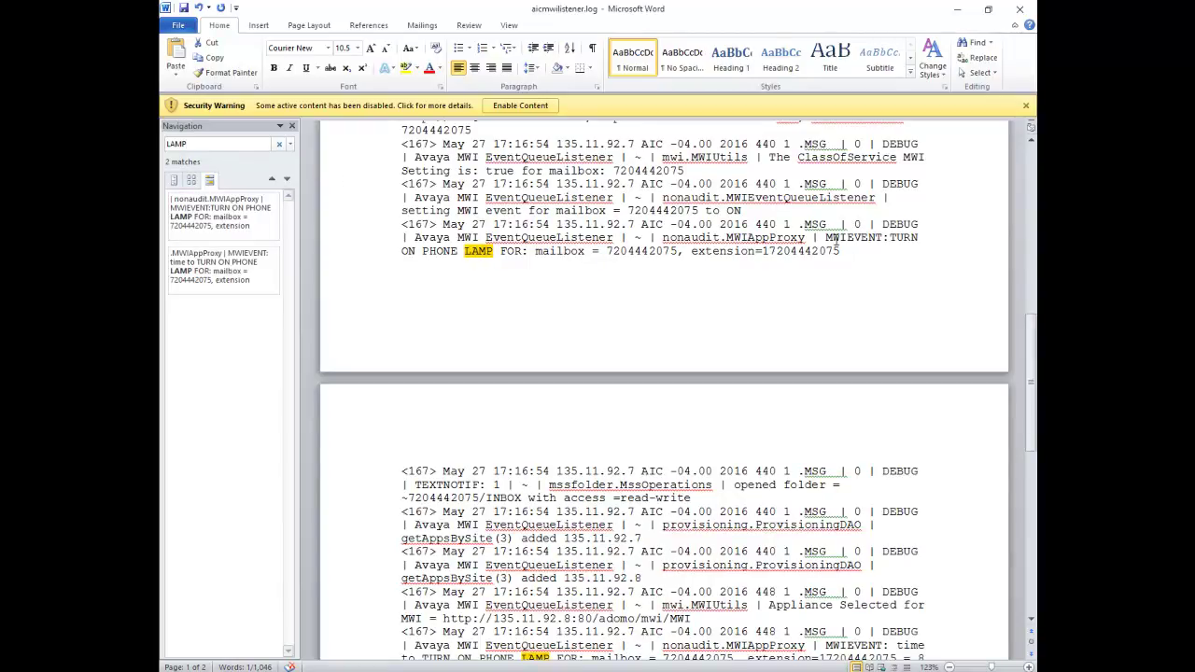
{"action": "left_click_drag", "start_coordinate": [827, 239], "coordinate": [895, 243]}
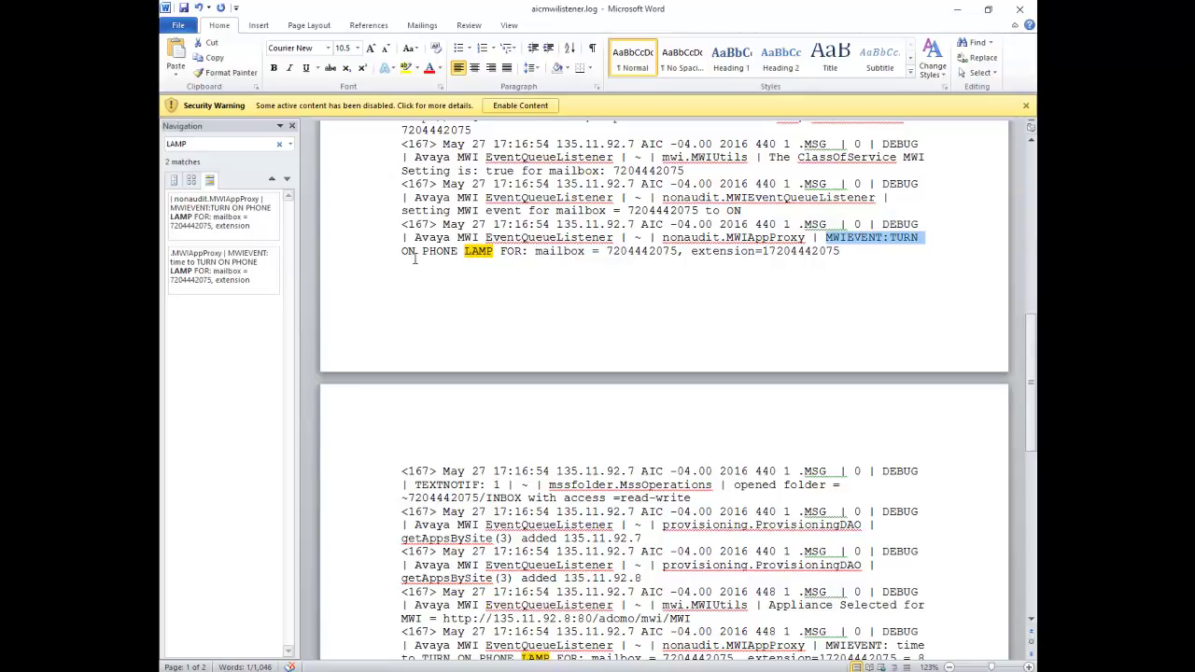
{"action": "left_click_drag", "start_coordinate": [403, 252], "coordinate": [654, 258]}
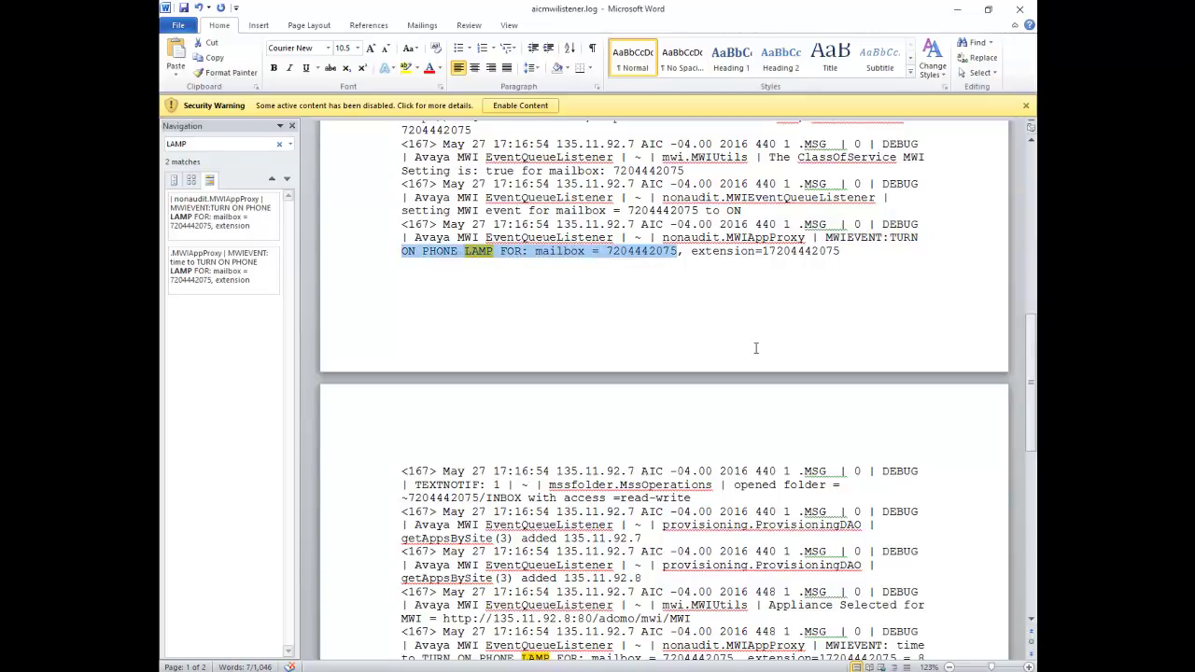
{"action": "scroll", "coordinate": [756, 348], "scroll_direction": "down", "scroll_amount": 3}
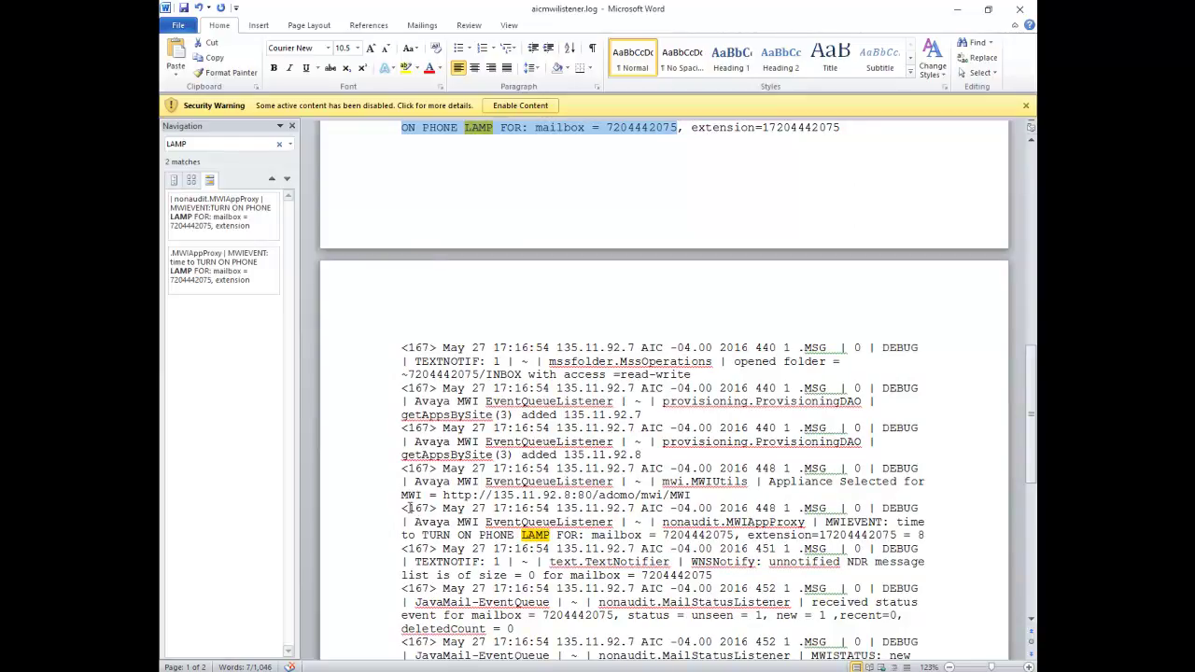
- Highlight the second TURN ON PHONE LAMP event entry
{"action": "left_click_drag", "start_coordinate": [408, 508], "coordinate": [644, 535]}
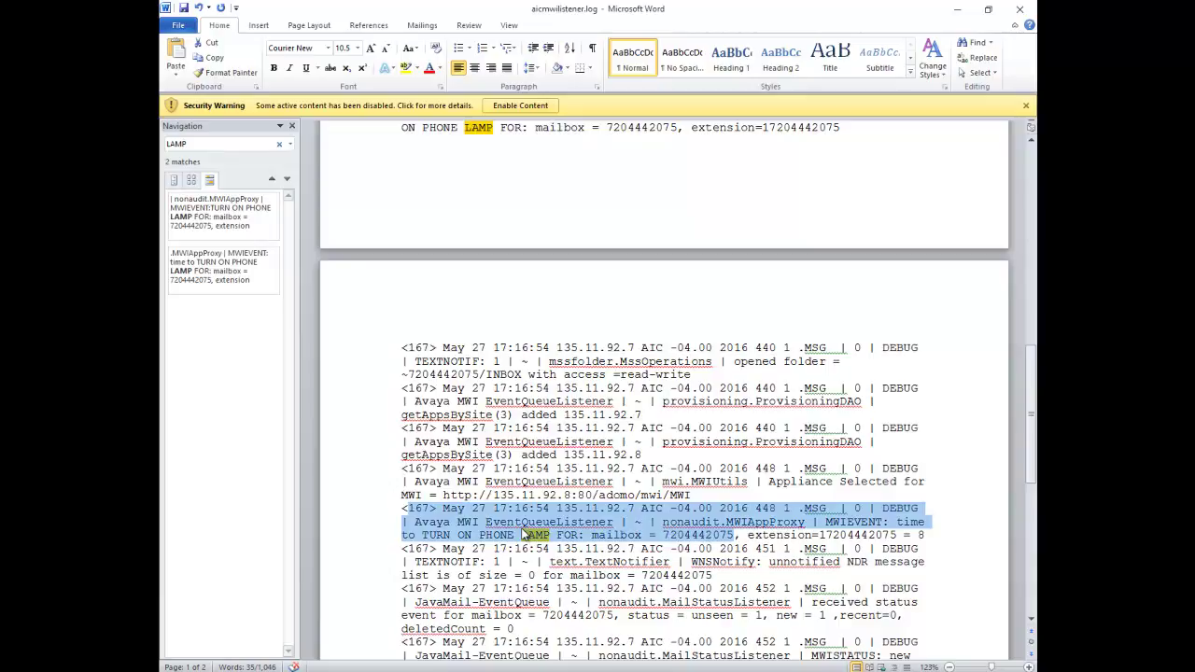
{"action": "left_click", "coordinate": [512, 535]}
{"action": "left_click_drag", "start_coordinate": [457, 535], "coordinate": [487, 535]}
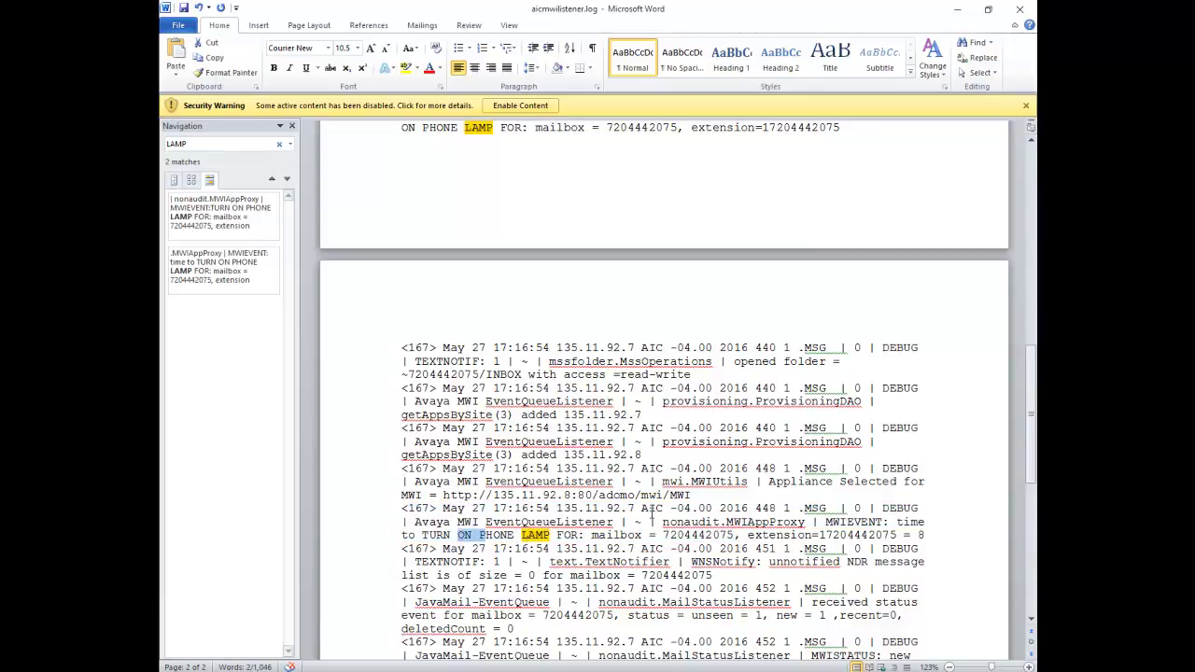
- Highlight the 'Appliance Selected for MWI' line and its IP address 135.11.92.8
{"action": "left_click_drag", "start_coordinate": [772, 483], "coordinate": [879, 495]}
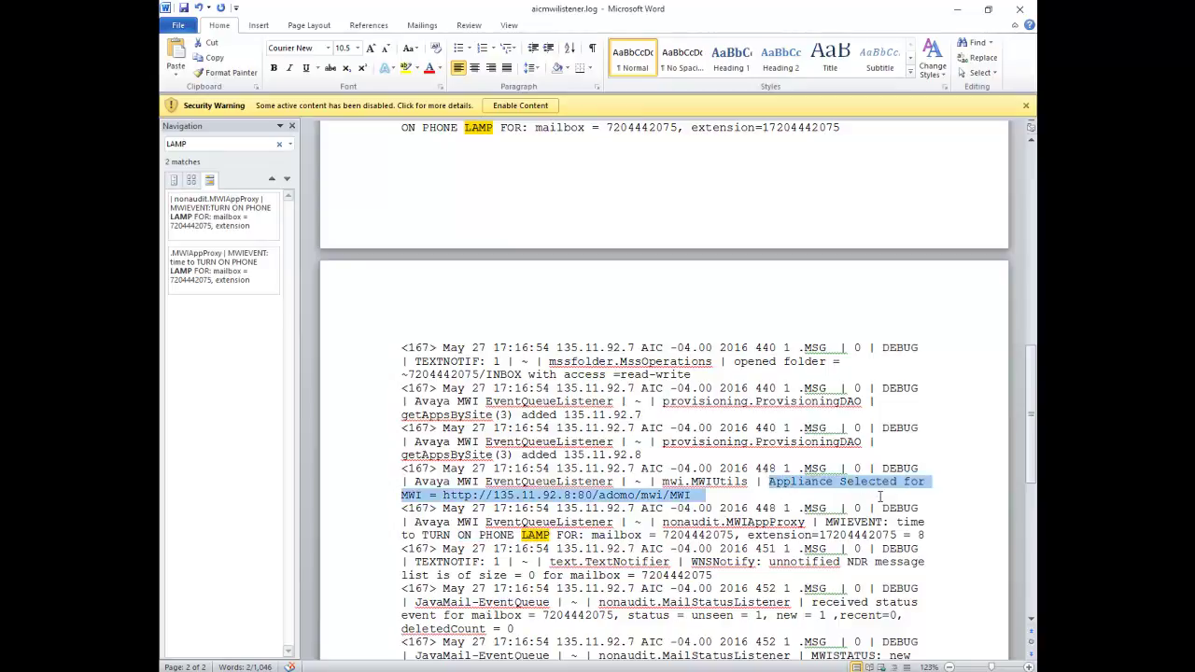
{"action": "left_click", "coordinate": [487, 496]}
{"action": "left_click_drag", "start_coordinate": [494, 496], "coordinate": [570, 496]}
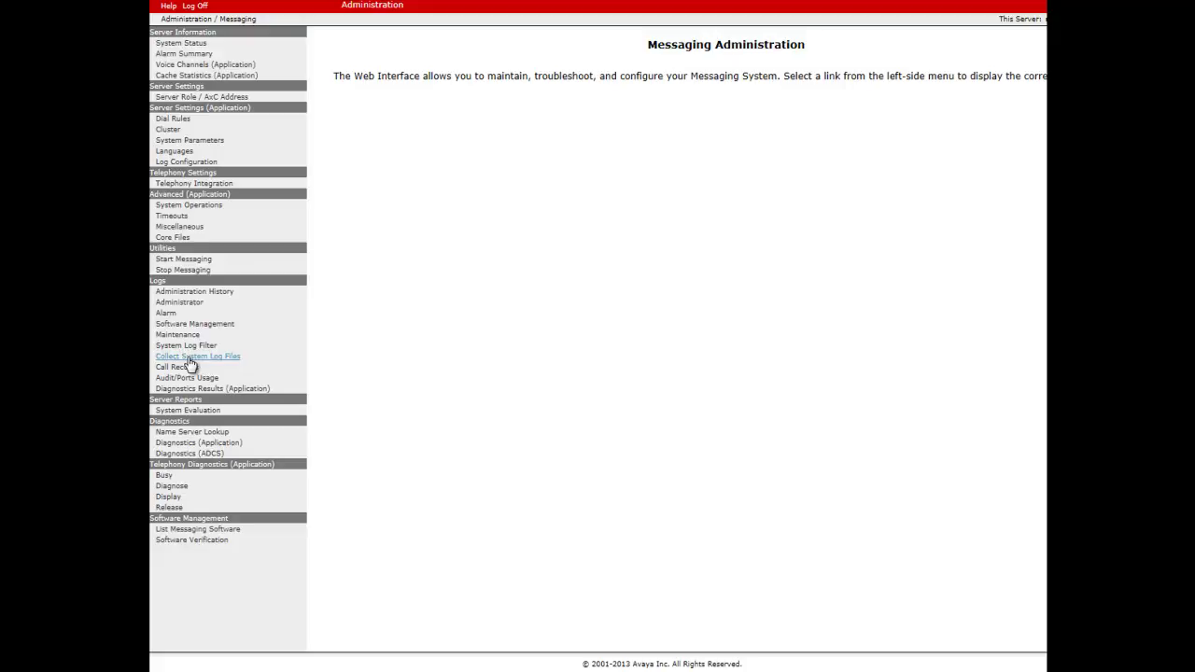
- Download a system log archive for 05/27 with a Specific interval from 17:10 to 17:30
{"action": "left_click", "coordinate": [190, 358]}
{"action": "left_click", "coordinate": [621, 128]}
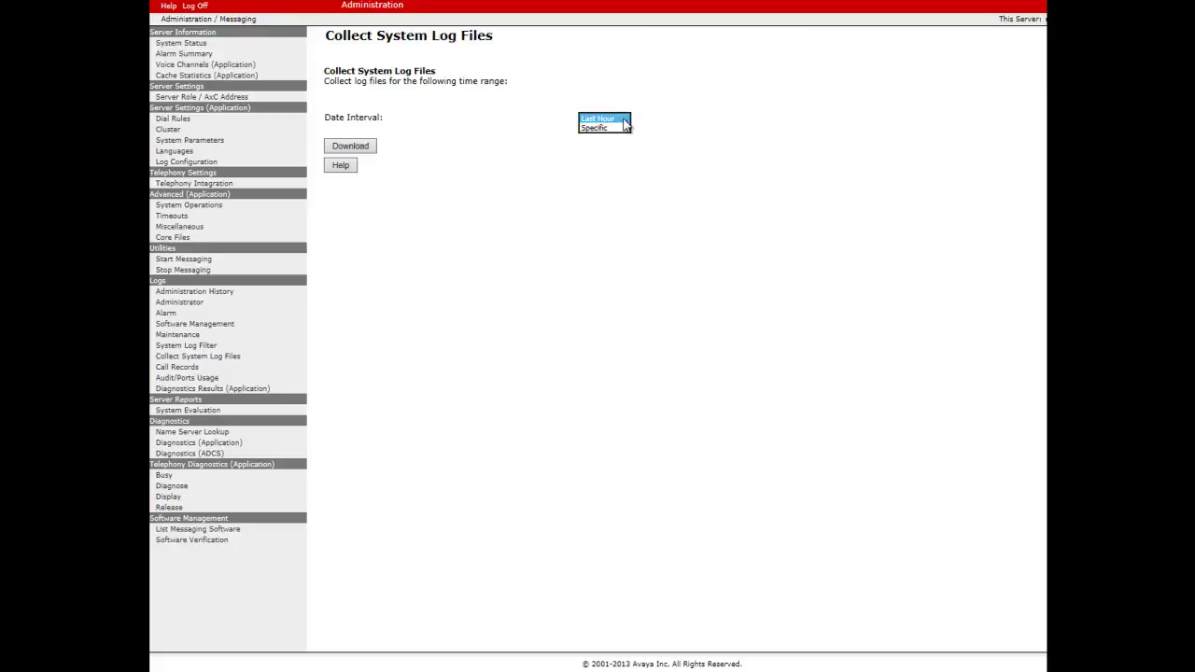
{"action": "left_click", "coordinate": [606, 128]}
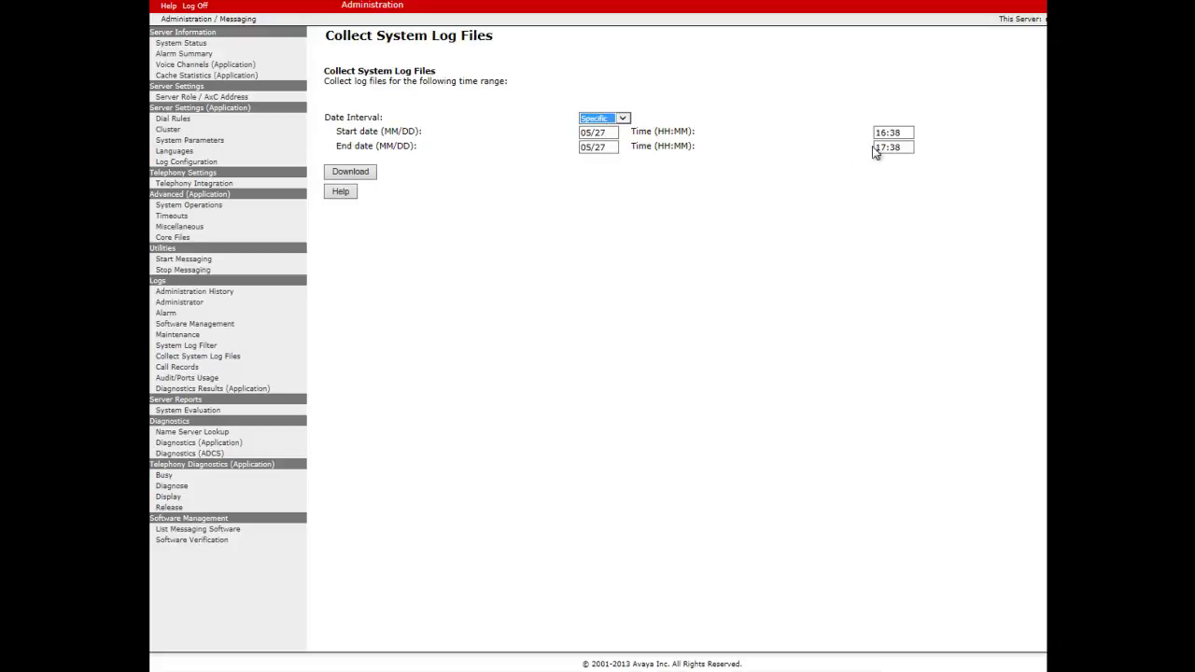
{"action": "double_click", "coordinate": [899, 135]}
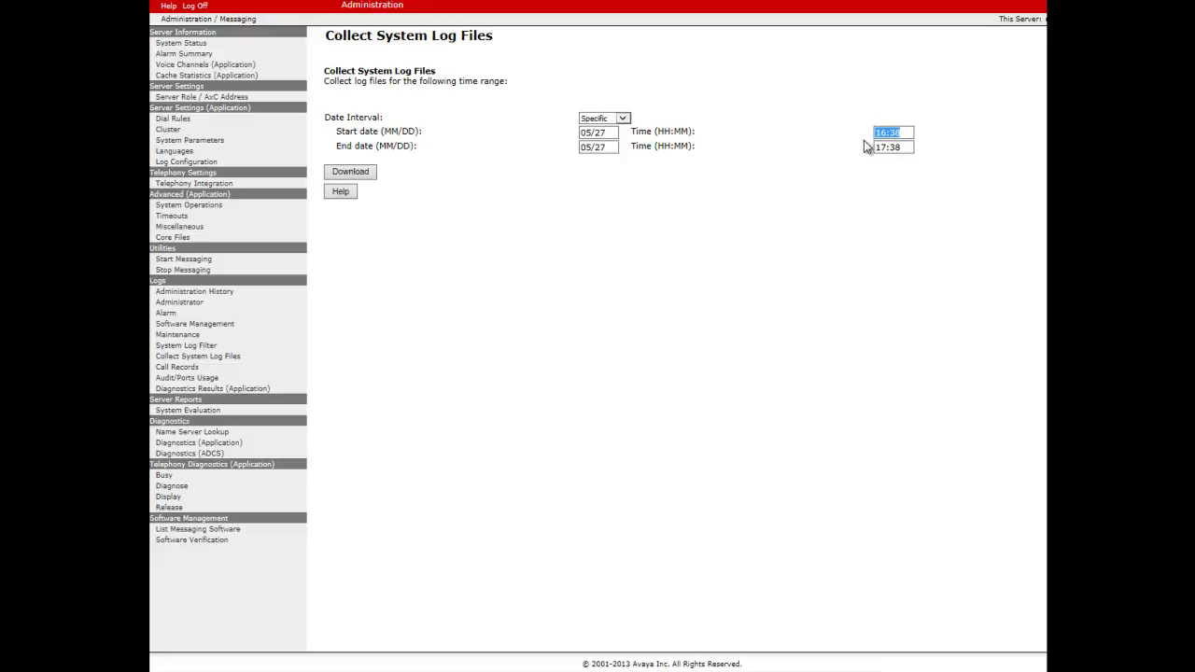
{"action": "type", "text": "17:10"}
{"action": "left_click_drag", "start_coordinate": [907, 150], "coordinate": [866, 159]}
{"action": "type", "text": "17:30"}
{"action": "left_click", "coordinate": [364, 177]}
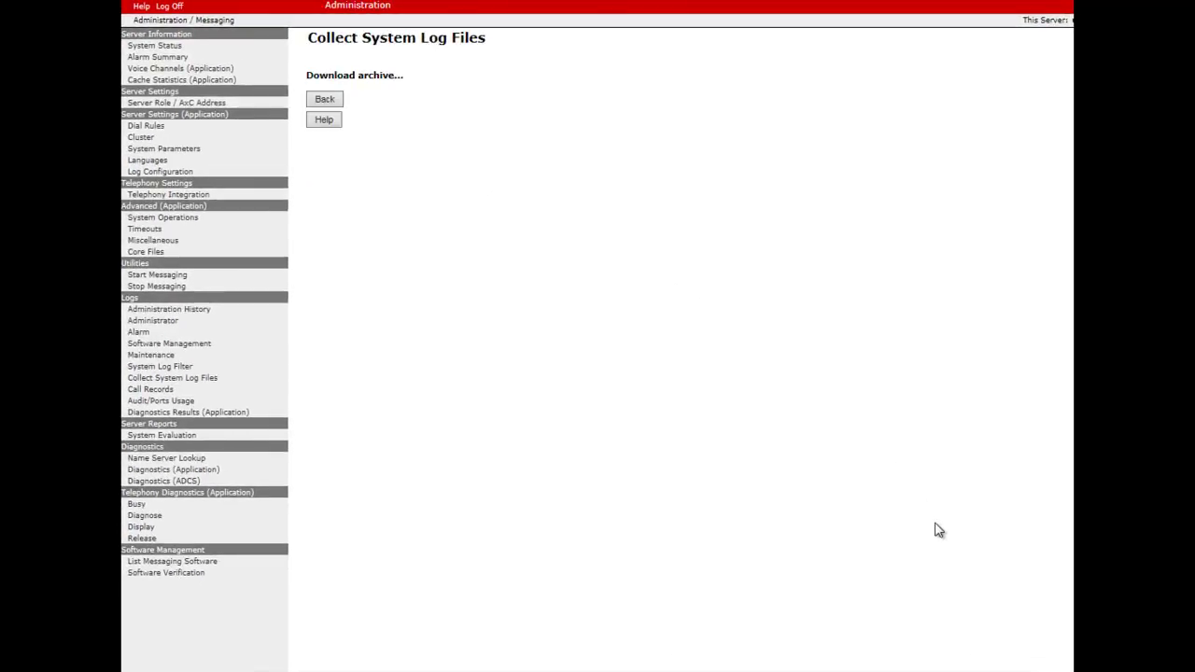
- Save the archive as 'APP logs-0527.1730.tgz' by prefixing APP to the file name
{"action": "left_click", "coordinate": [1055, 659]}
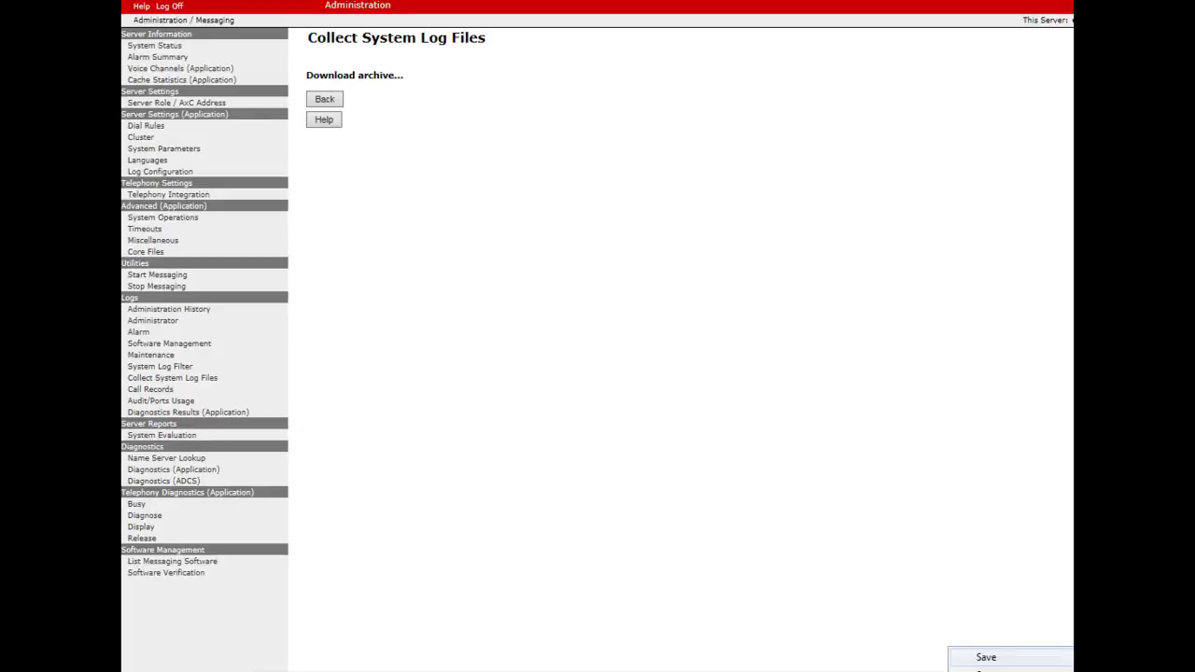
{"action": "left_click", "coordinate": [990, 659]}
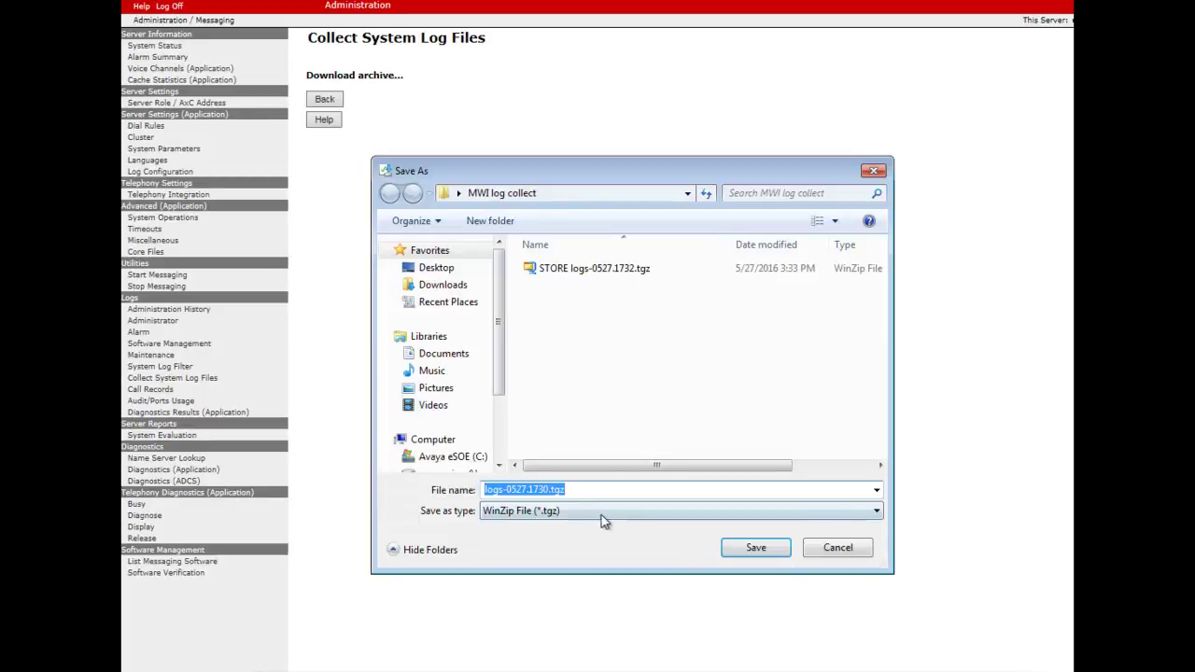
{"action": "left_click", "coordinate": [486, 490]}
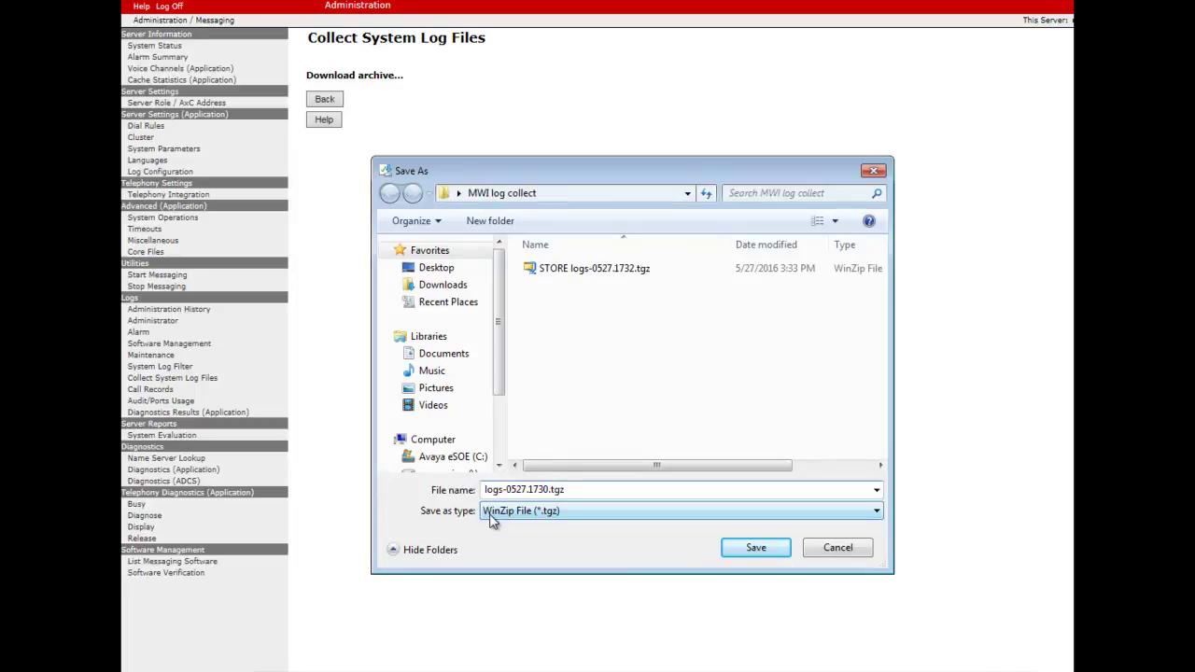
{"action": "type", "text": "APP"}
{"action": "key", "text": "Return"}
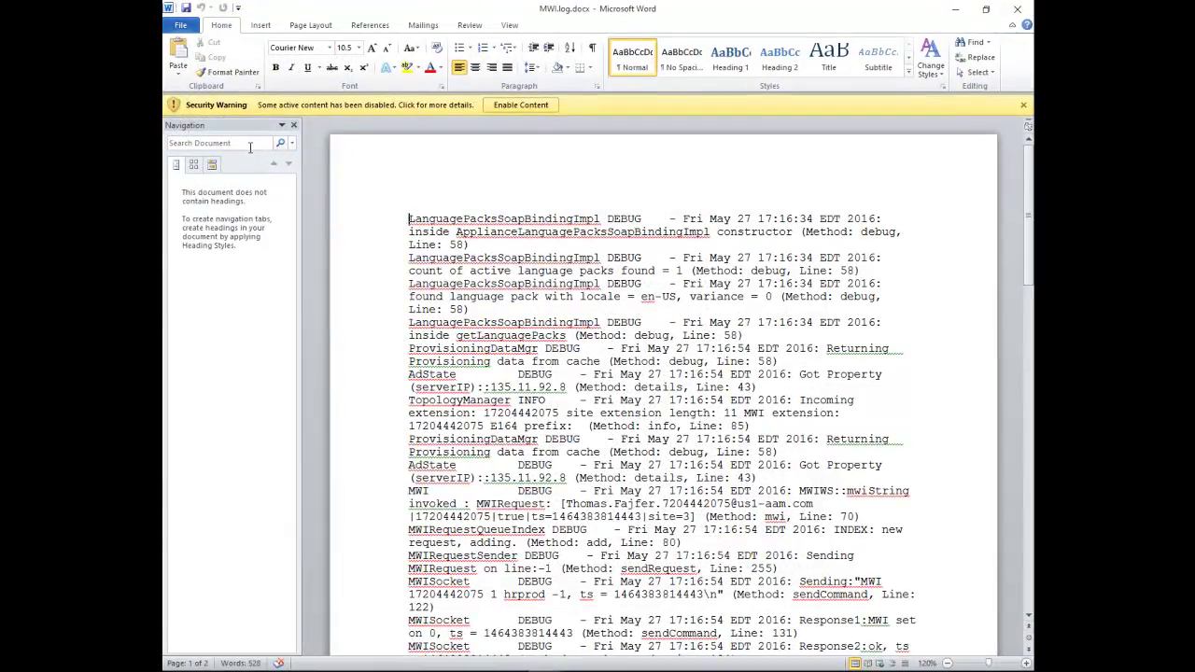
- Search MWI.log for the mailbox number and highlight the MWIRequest, queued request and Sending MWI lines
{"action": "left_click", "coordinate": [249, 145]}
{"action": "type", "text": "72"}
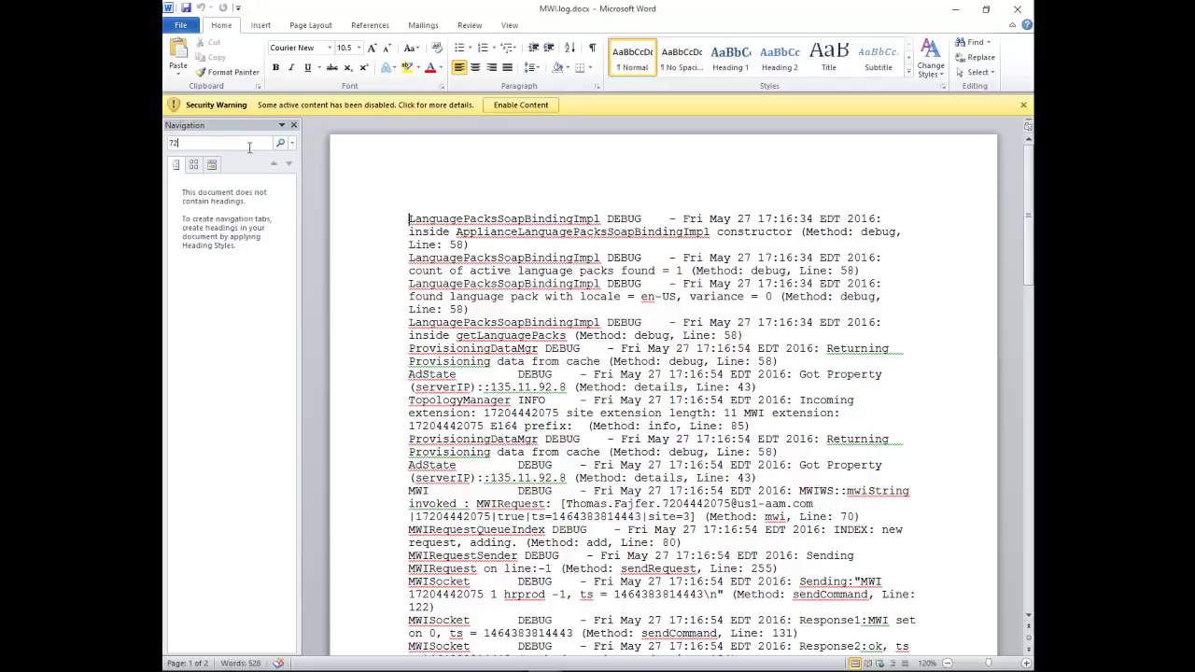
{"action": "type", "text": "044420"}
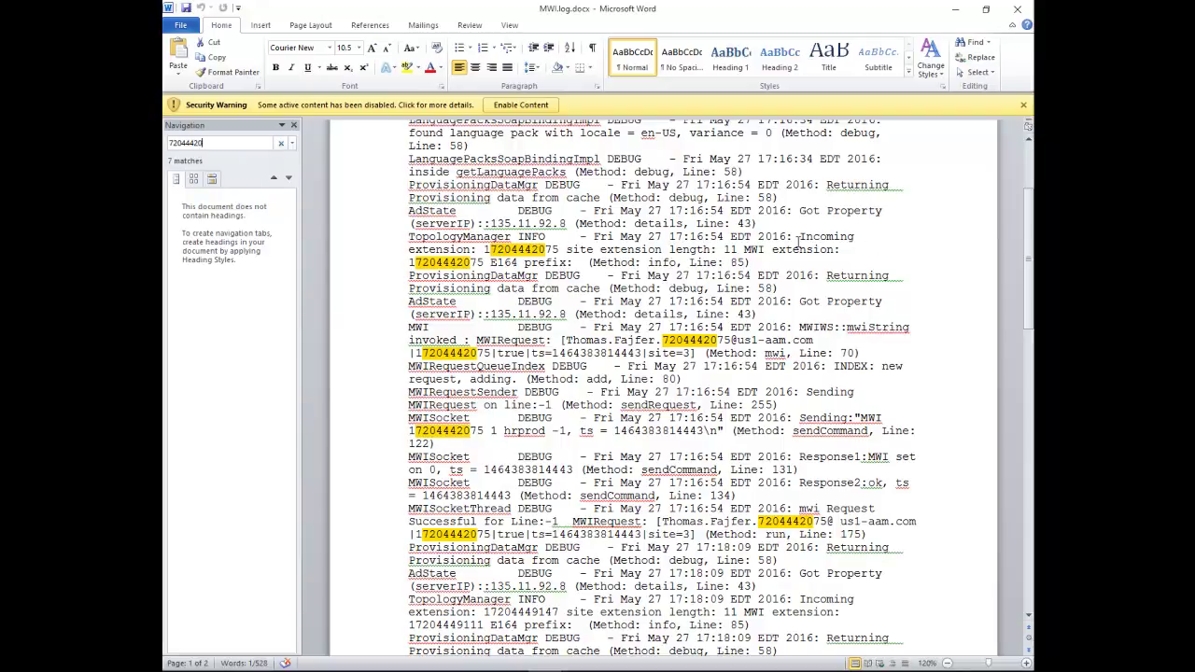
{"action": "left_click_drag", "start_coordinate": [799, 237], "coordinate": [807, 249]}
{"action": "left_click", "coordinate": [539, 254]}
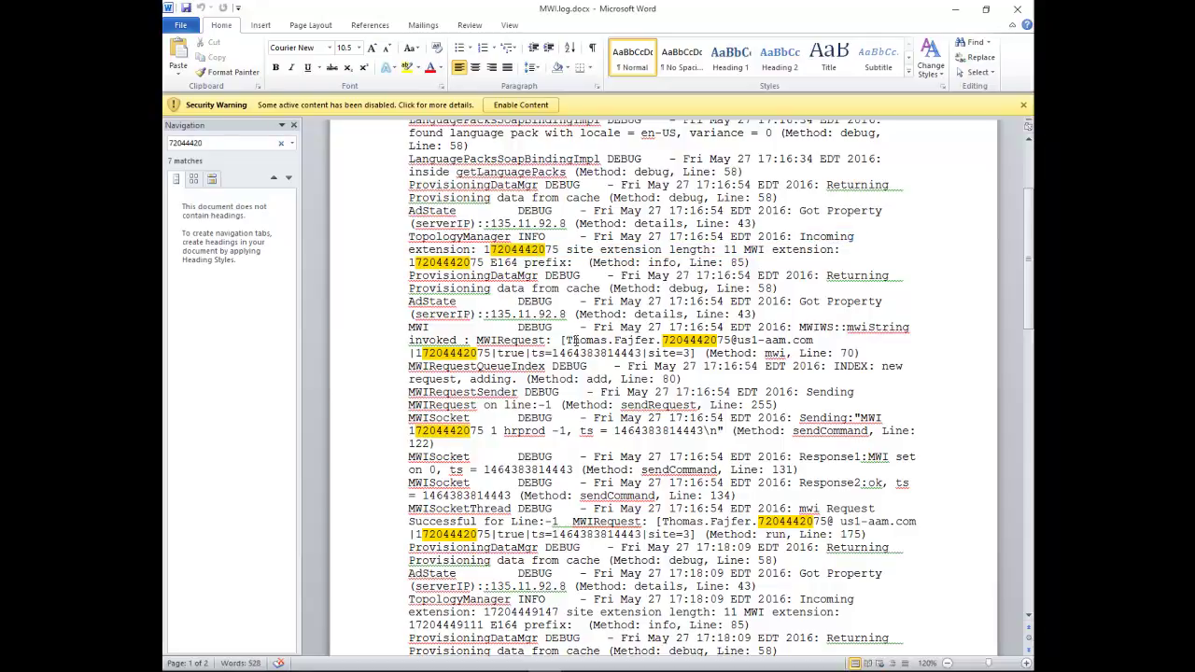
{"action": "left_click_drag", "start_coordinate": [566, 341], "coordinate": [818, 345]}
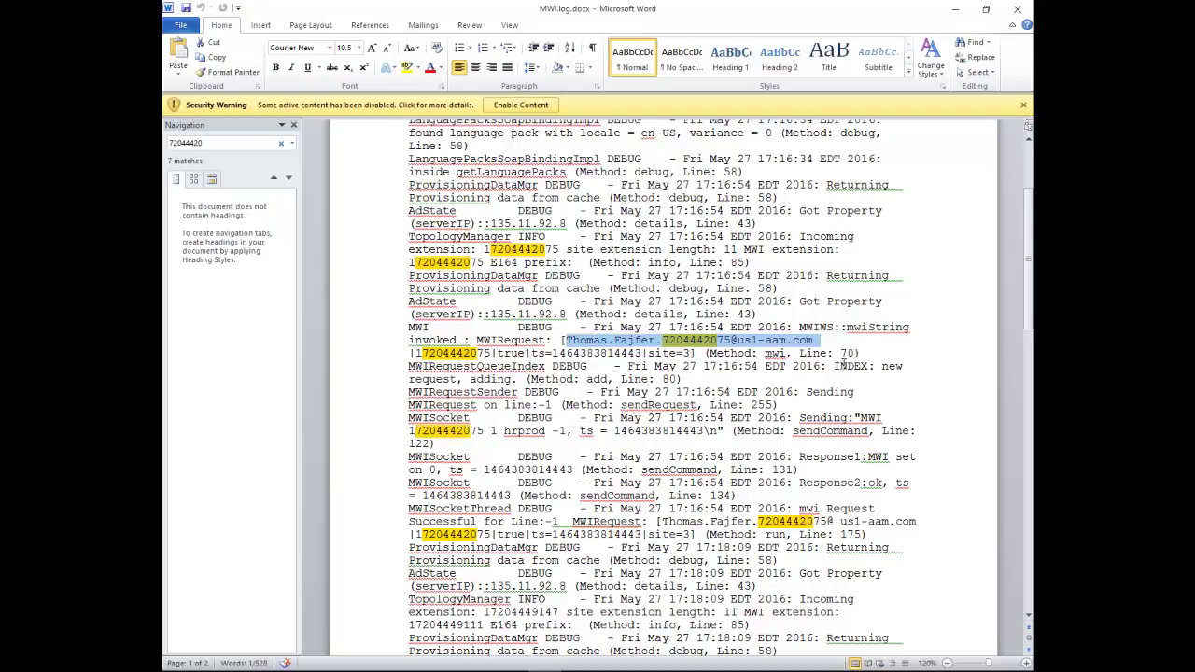
{"action": "left_click_drag", "start_coordinate": [879, 367], "coordinate": [913, 383]}
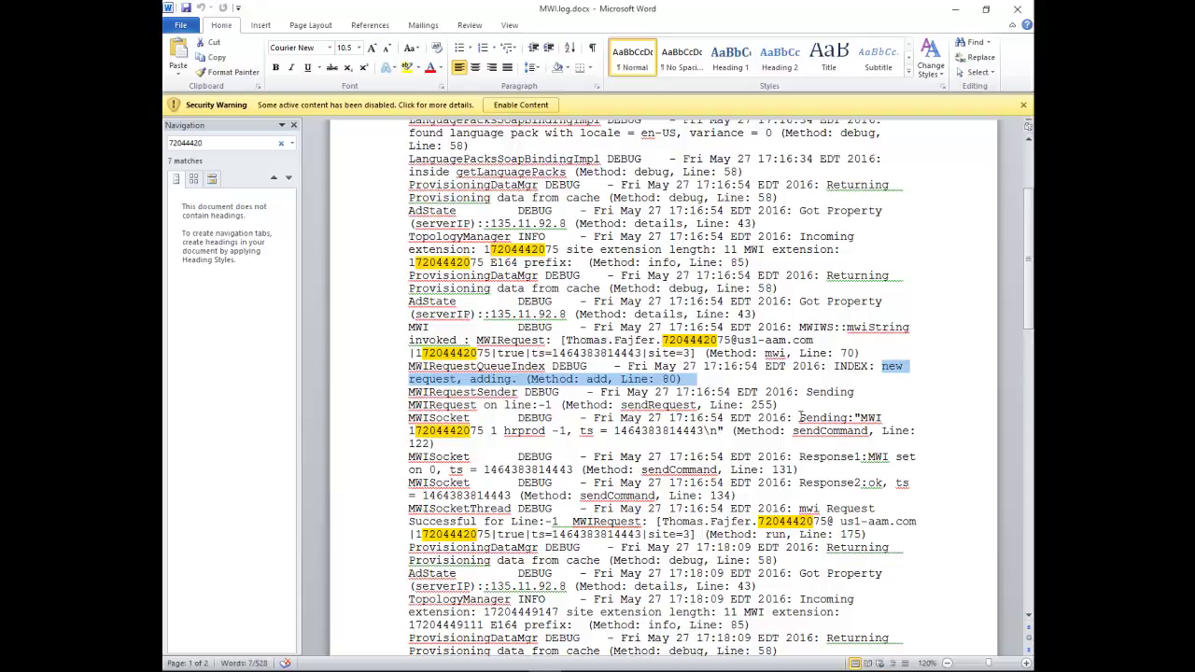
{"action": "left_click_drag", "start_coordinate": [800, 417], "coordinate": [830, 438]}
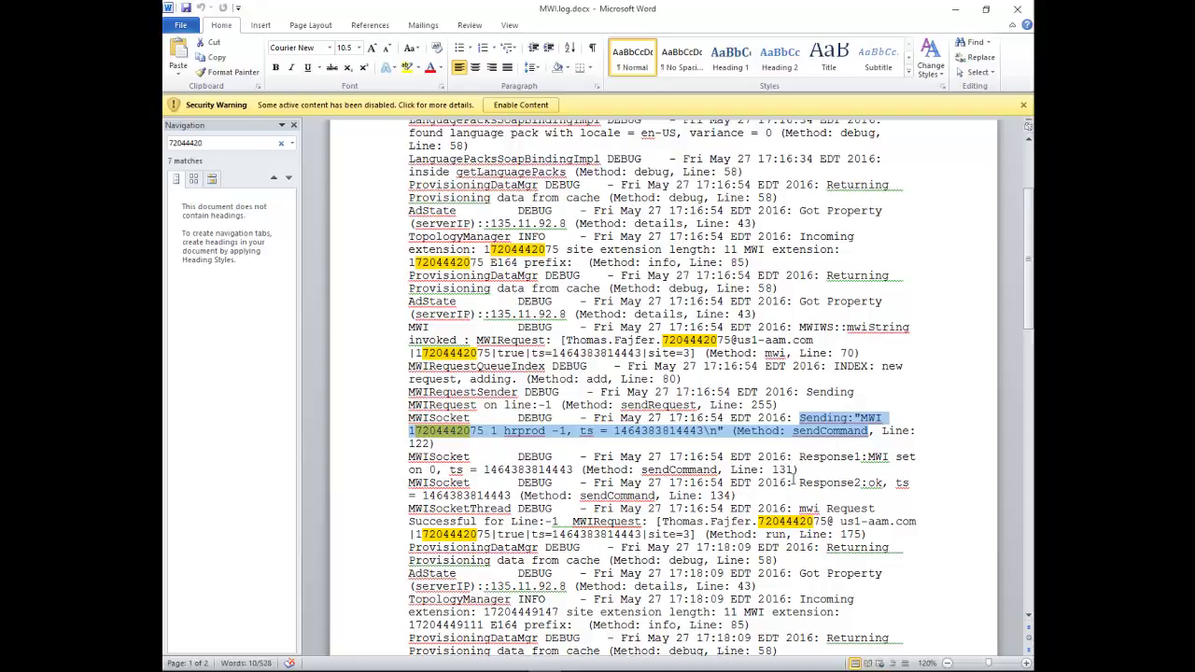
- Highlight the 'mwi Request Successful' entry for the mailbox, then close Word
{"action": "left_click_drag", "start_coordinate": [794, 477], "coordinate": [808, 512]}
{"action": "left_click", "coordinate": [813, 521]}
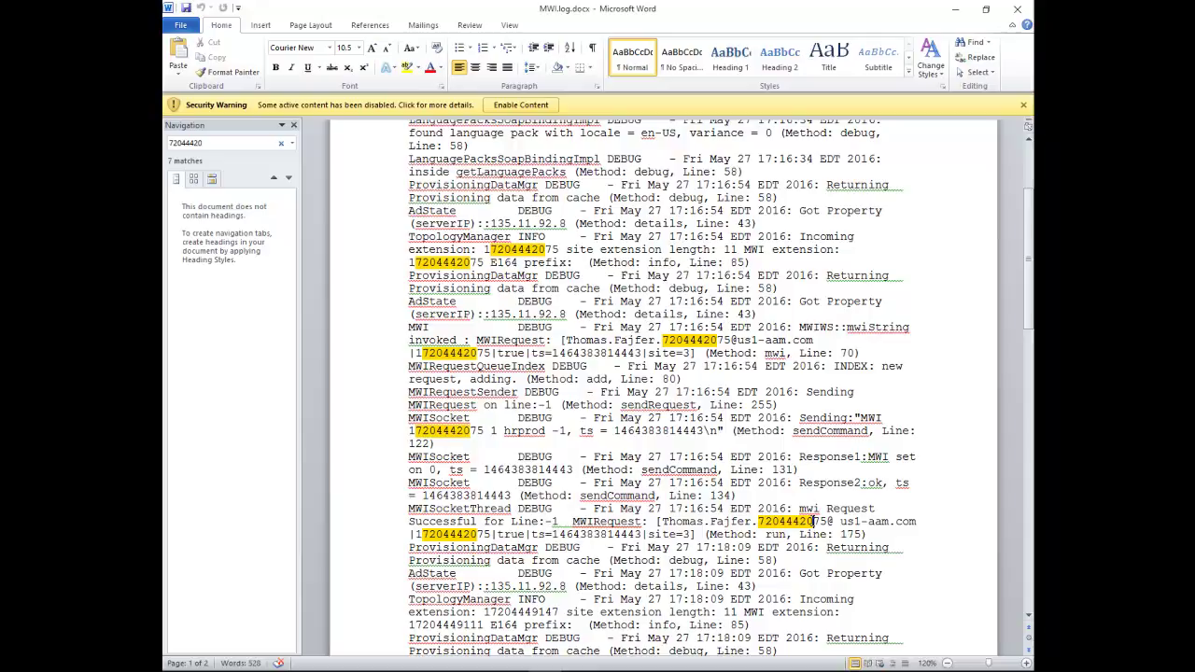
{"action": "left_click_drag", "start_coordinate": [837, 521], "coordinate": [800, 534]}
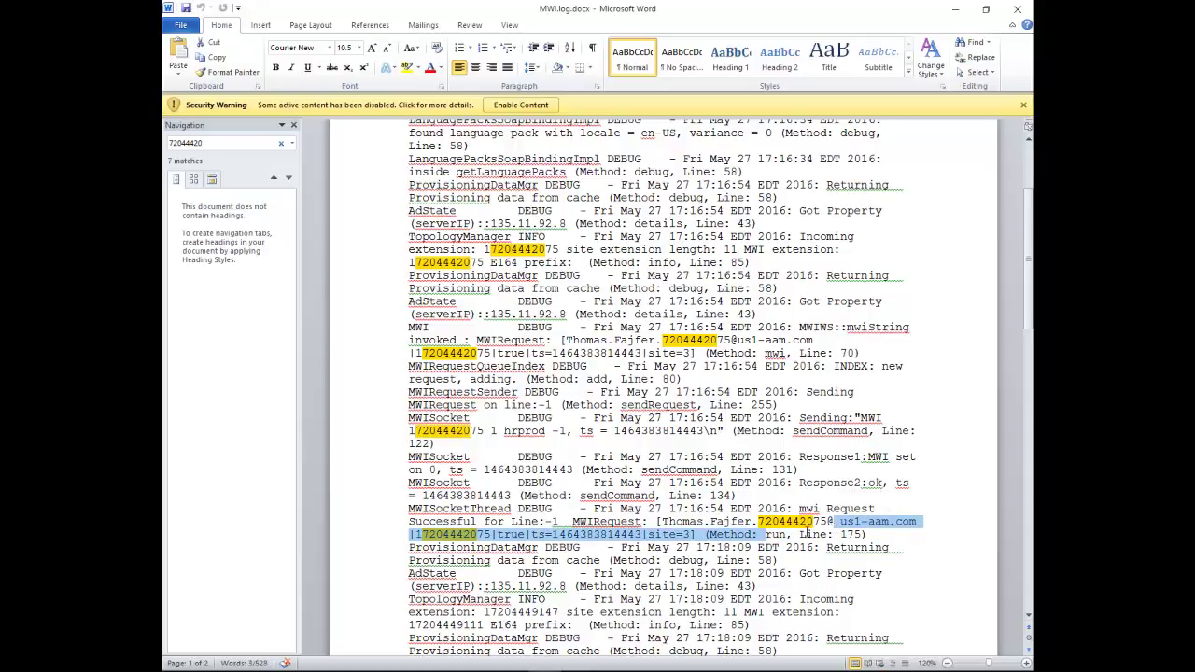
{"action": "left_click", "coordinate": [802, 534]}
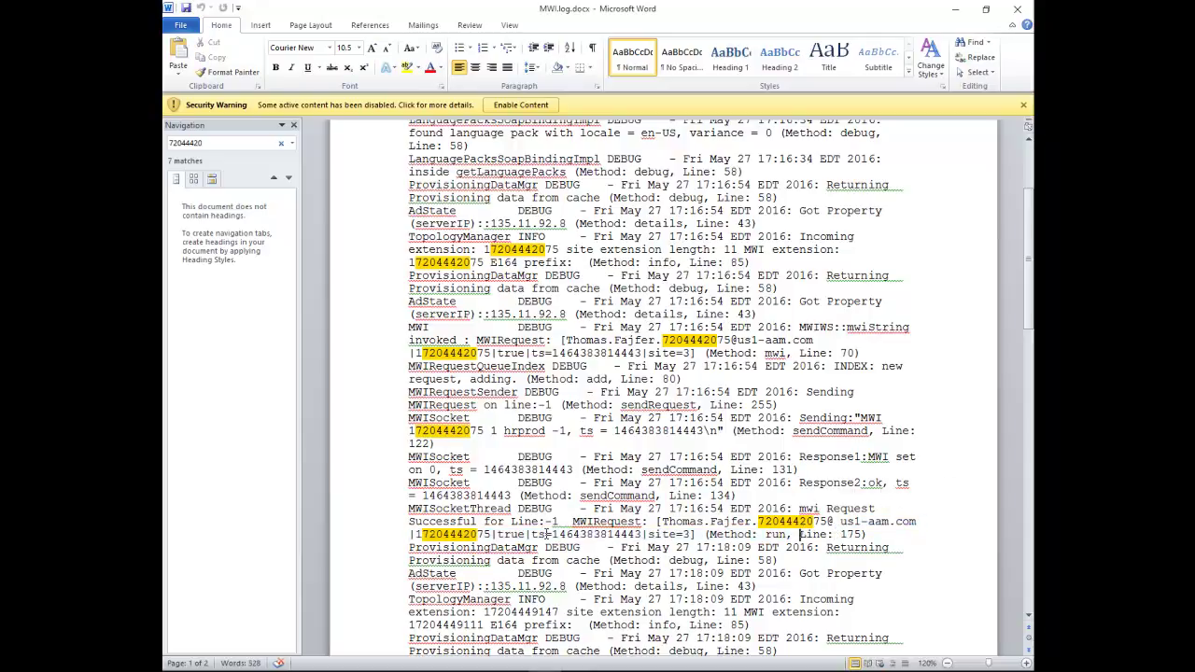
{"action": "left_click_drag", "start_coordinate": [778, 509], "coordinate": [827, 535]}
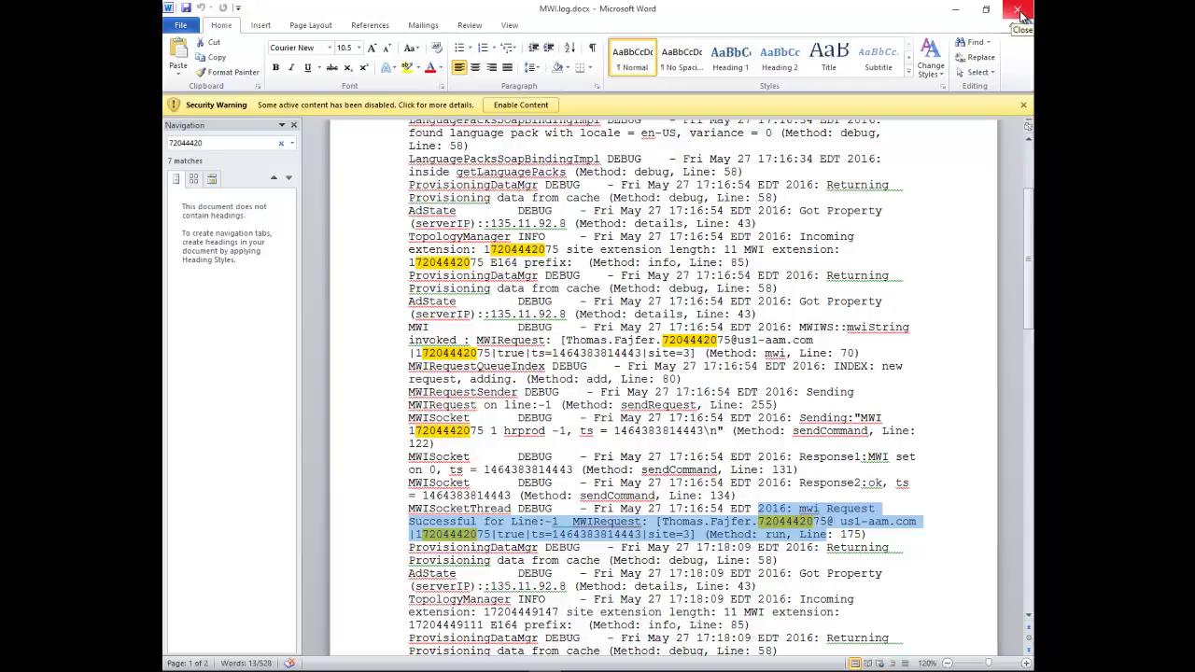
{"action": "left_click", "coordinate": [1021, 13]}
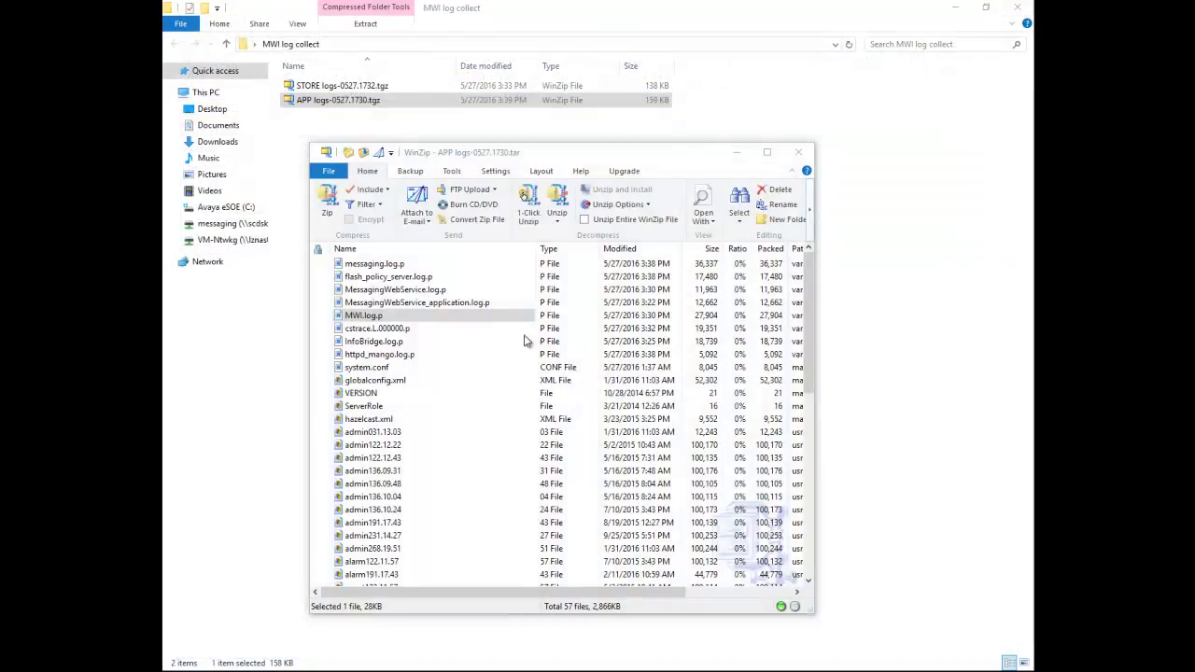
- Open the cstrace.L000000.p trace log from the APP logs archive in Word
{"action": "left_click", "coordinate": [394, 329]}
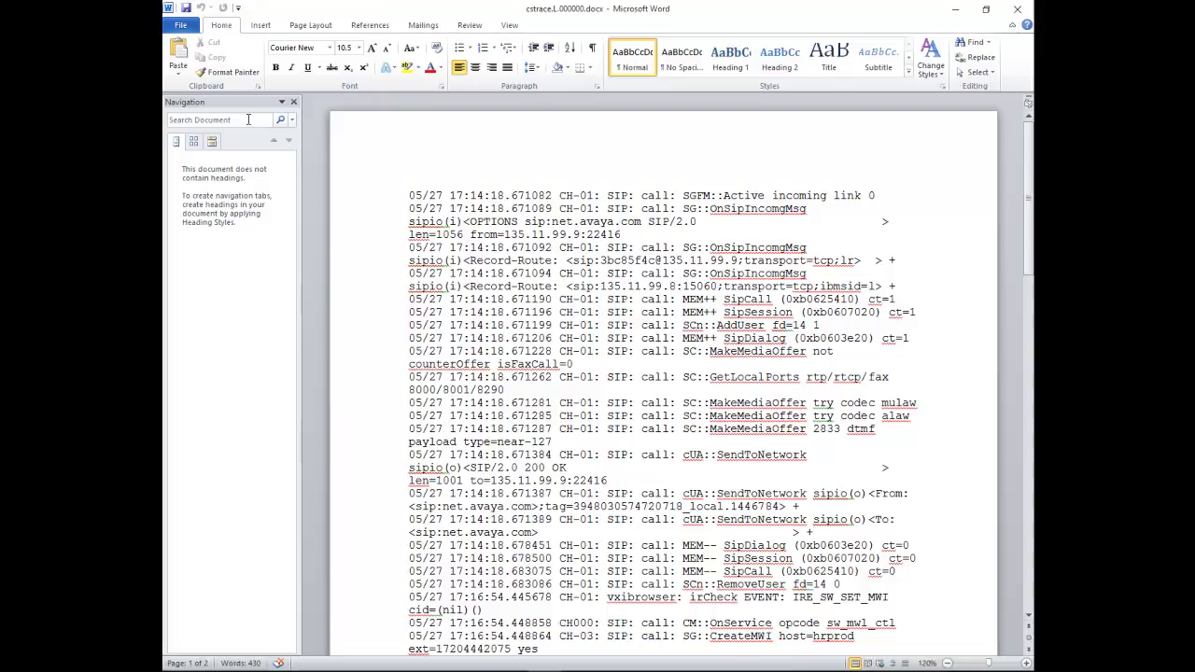
- Search the cstrace log for the user's mailbox number and highlight the CreateMWI event and extension
{"action": "left_click", "coordinate": [248, 119]}
{"action": "type", "text": "7"}
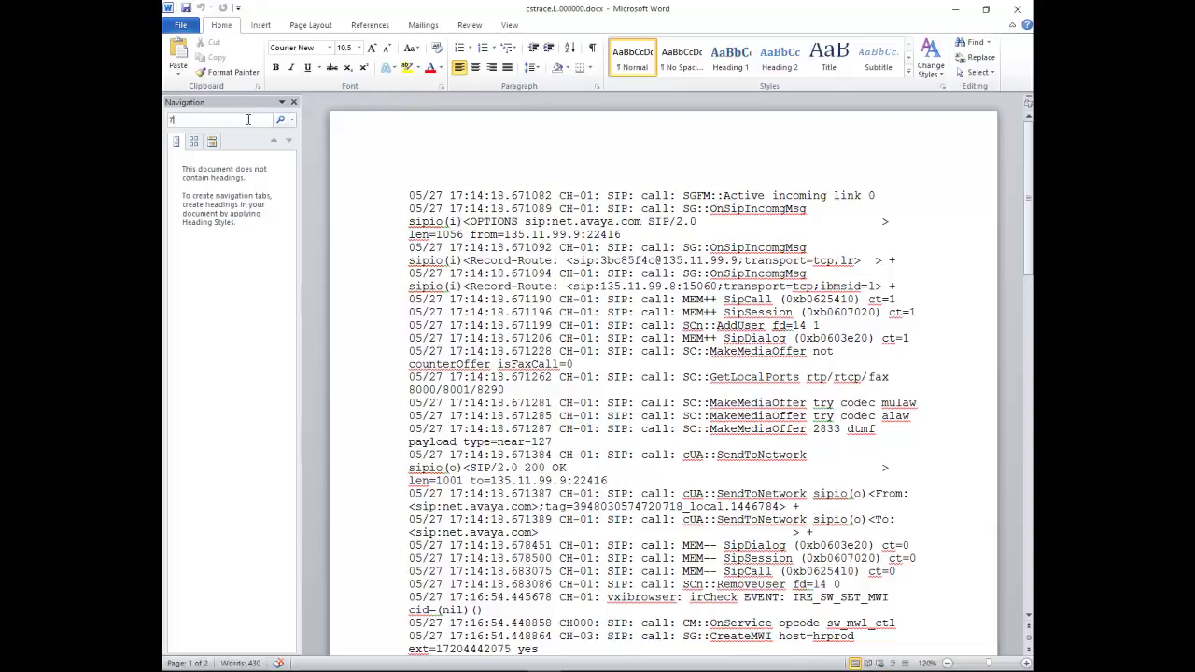
{"action": "type", "text": "20444207"}
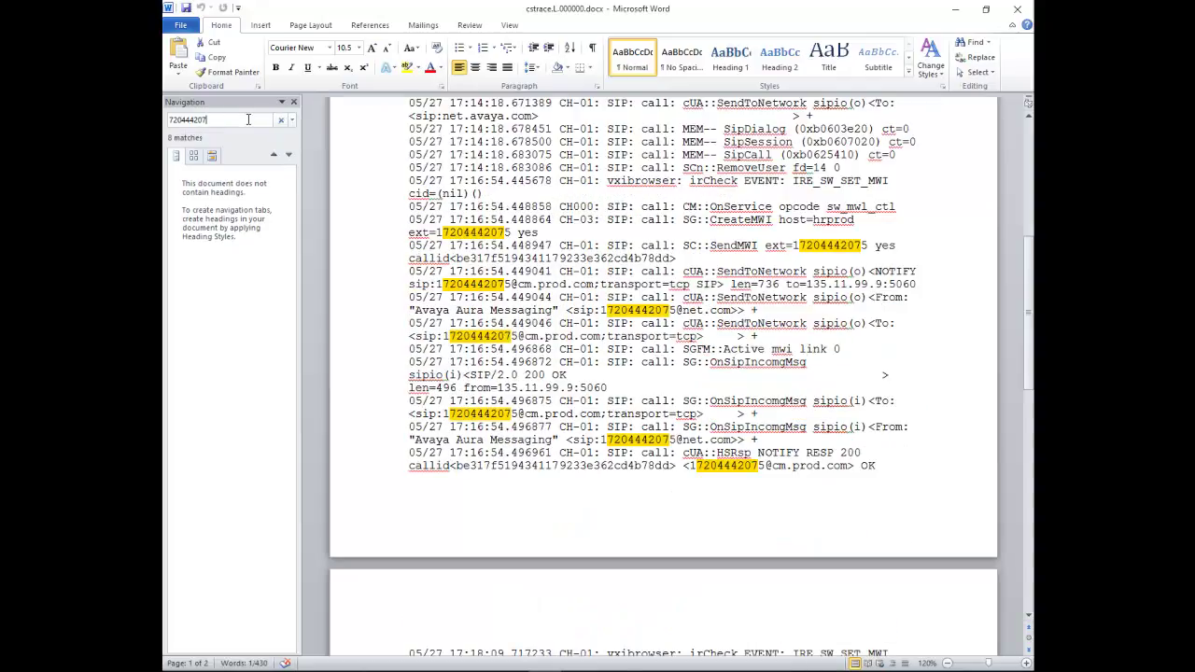
{"action": "left_click_drag", "start_coordinate": [709, 220], "coordinate": [773, 225]}
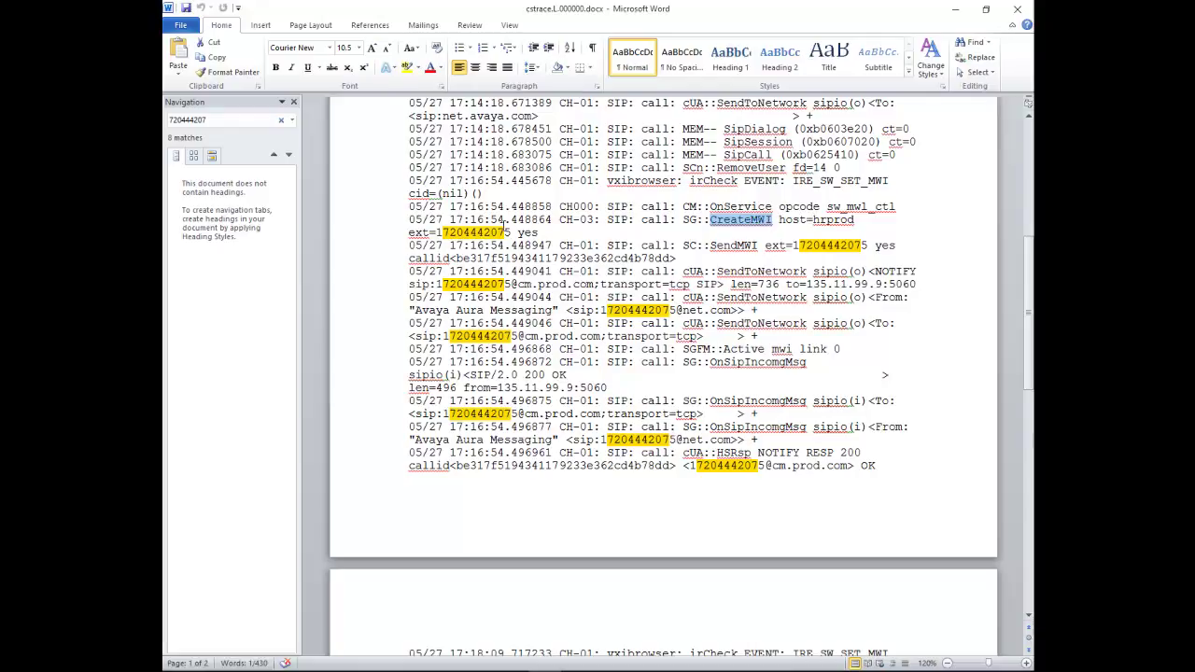
{"action": "left_click_drag", "start_coordinate": [443, 231], "coordinate": [528, 239]}
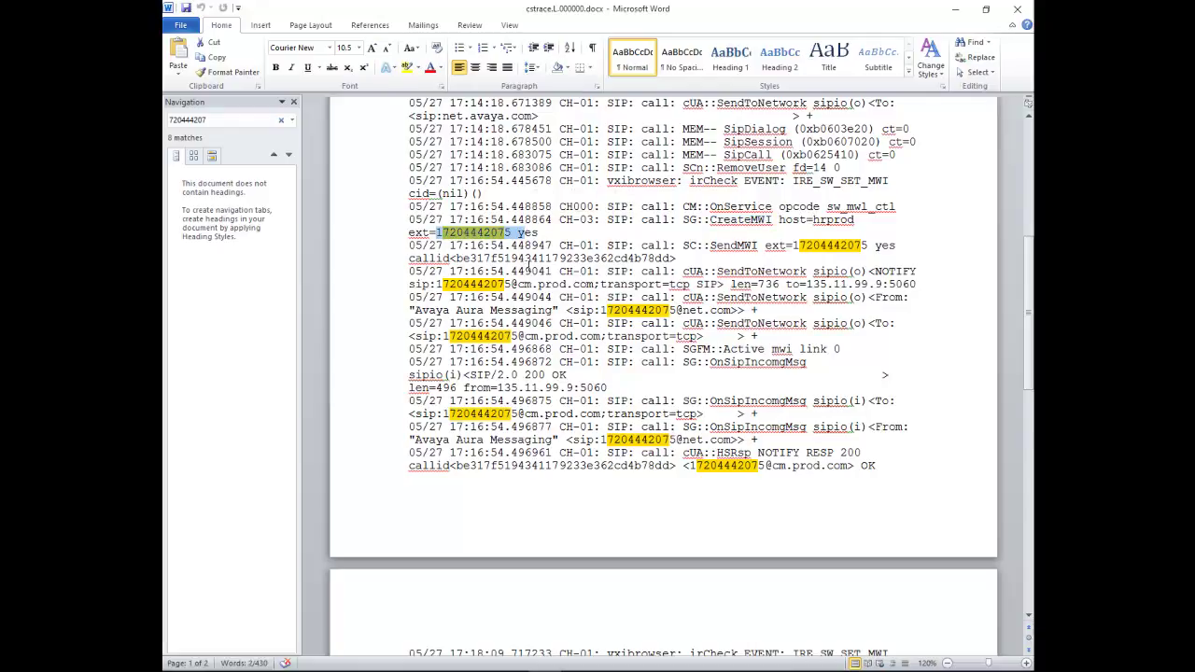
- Highlight the SendMWI event and the outgoing NOTIFY sent to cm.prod.com
{"action": "left_click_drag", "start_coordinate": [712, 246], "coordinate": [759, 246]}
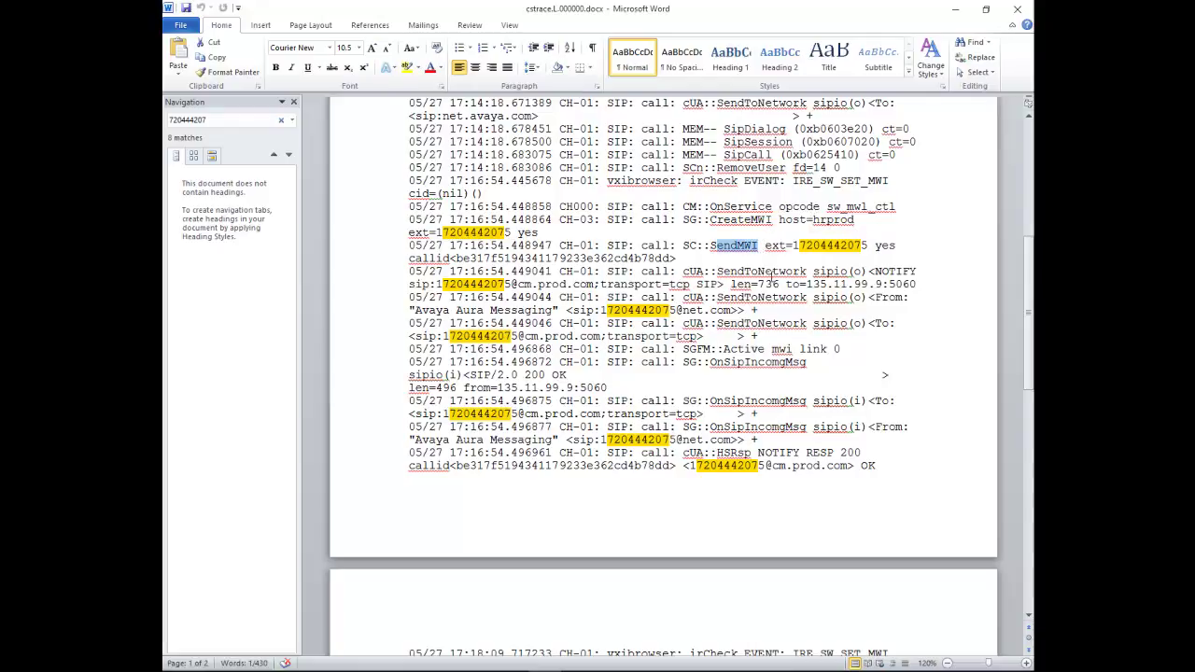
{"action": "left_click", "coordinate": [863, 271]}
{"action": "left_click_drag", "start_coordinate": [863, 271], "coordinate": [917, 270]}
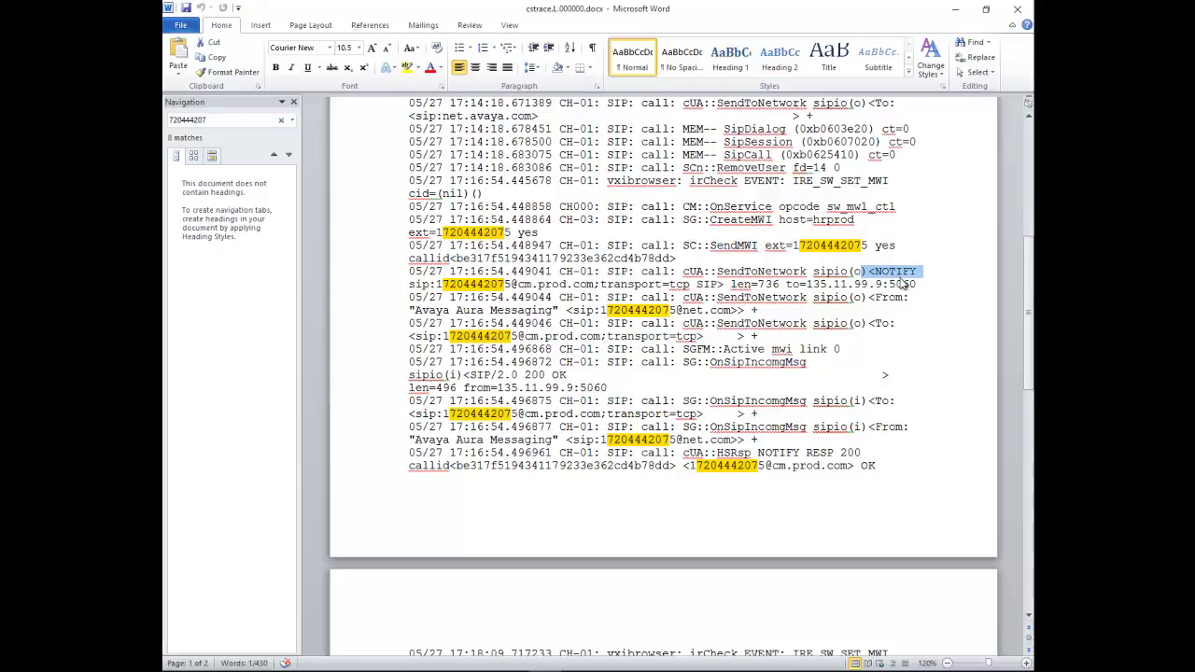
{"action": "left_click_drag", "start_coordinate": [517, 284], "coordinate": [663, 284]}
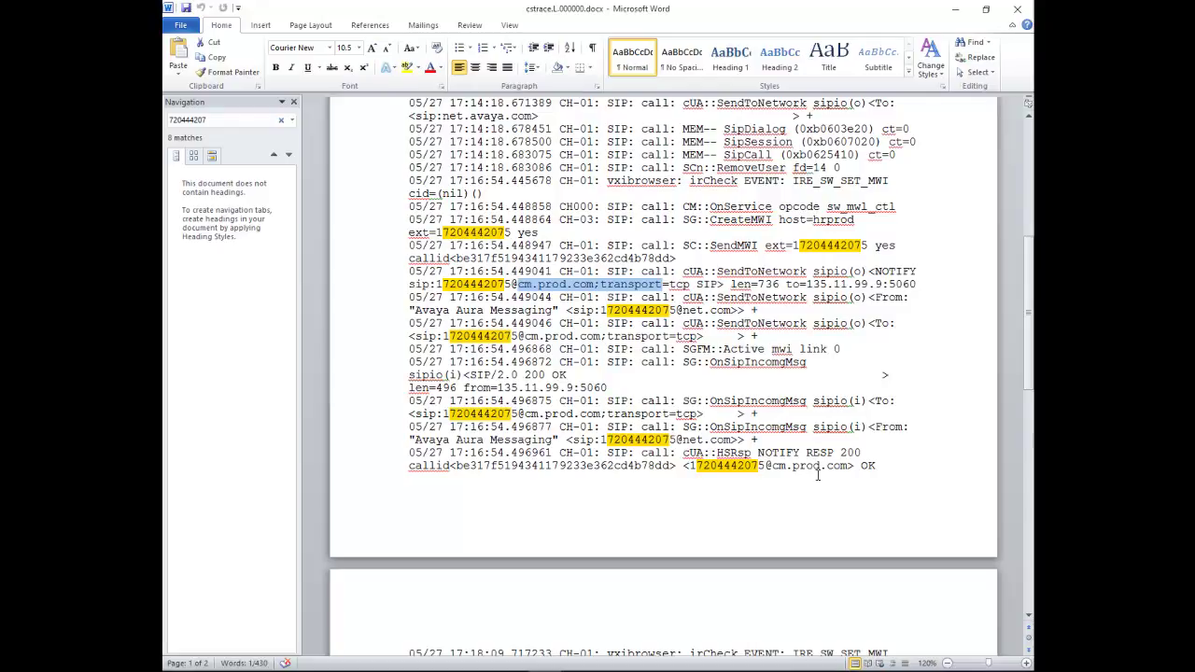
- Highlight the NOTIFY RESP 200 response line confirming the MWI NOTIFY
{"action": "left_click_drag", "start_coordinate": [717, 454], "coordinate": [854, 470]}
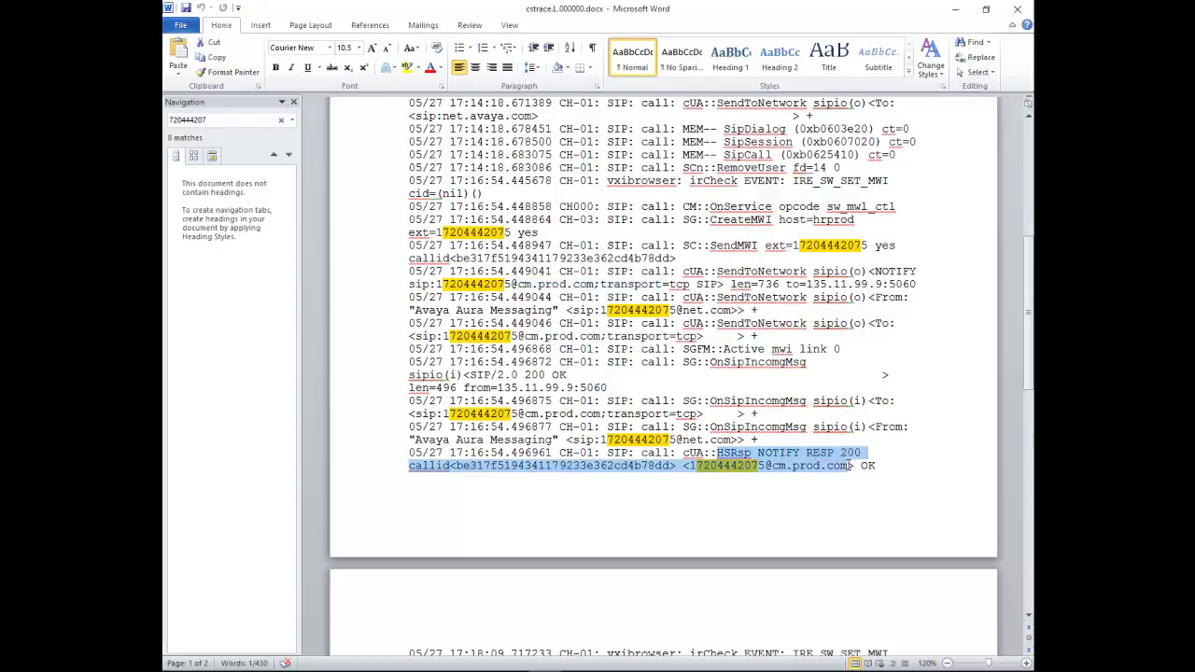
{"action": "left_click", "coordinate": [721, 473]}
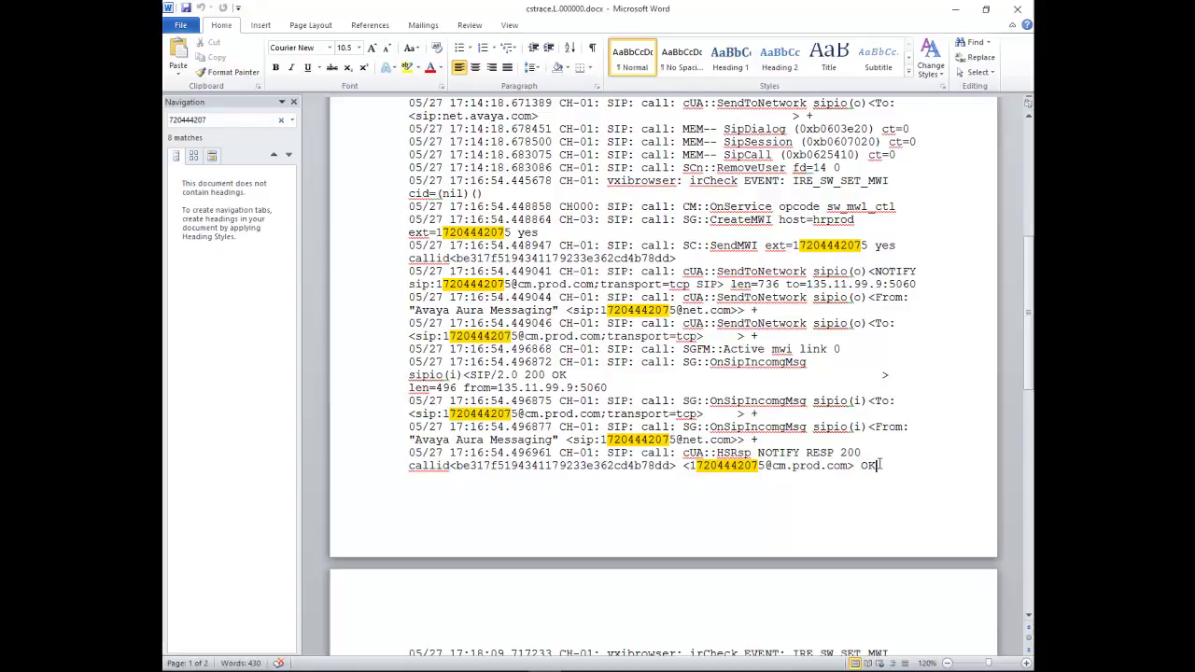
{"action": "scroll", "coordinate": [879, 464], "scroll_direction": "down", "scroll_amount": 1}
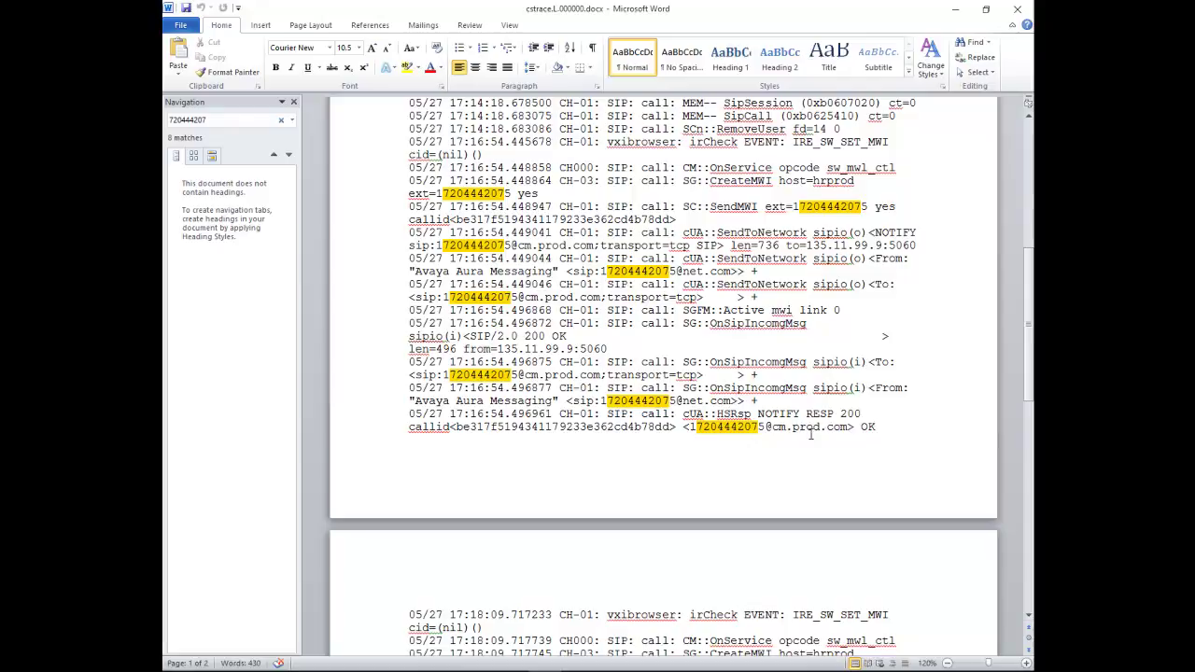
{"action": "left_click_drag", "start_coordinate": [757, 413], "coordinate": [864, 416]}
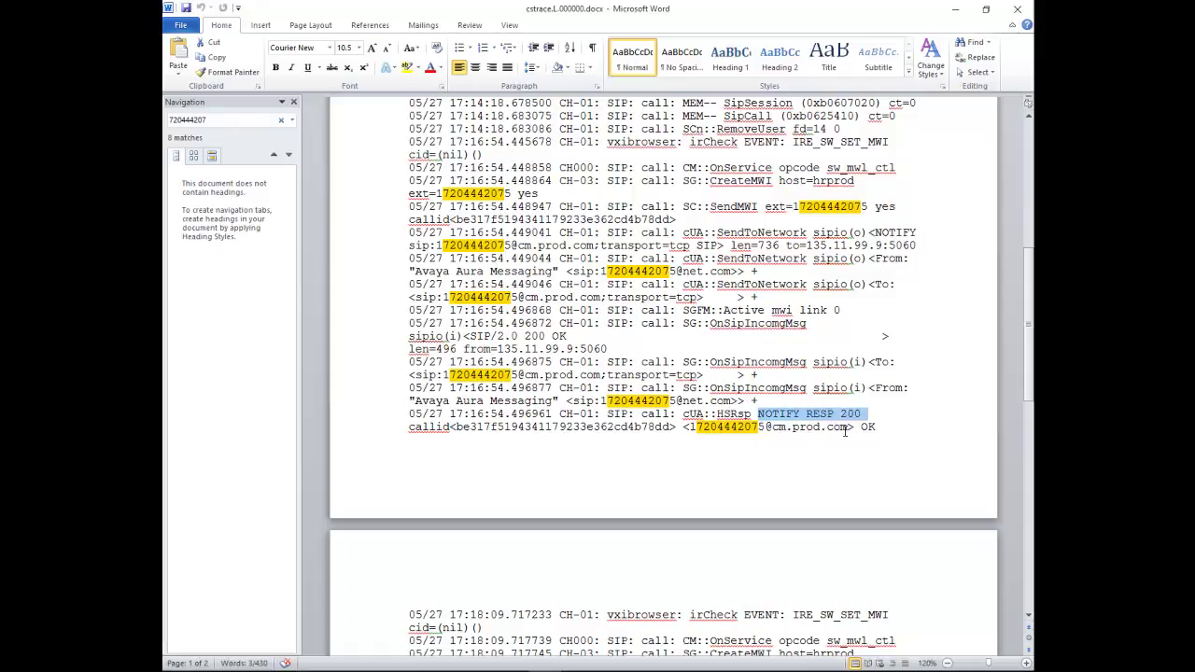